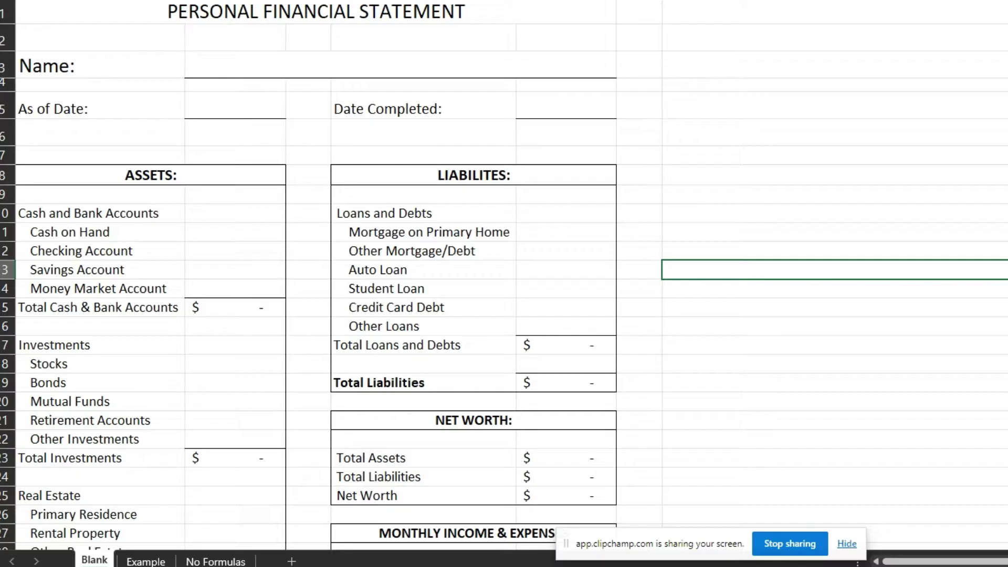
- Fill in the person's name in the Name field of the personal financial statement
{"action": "left_click", "coordinate": [423, 156]}
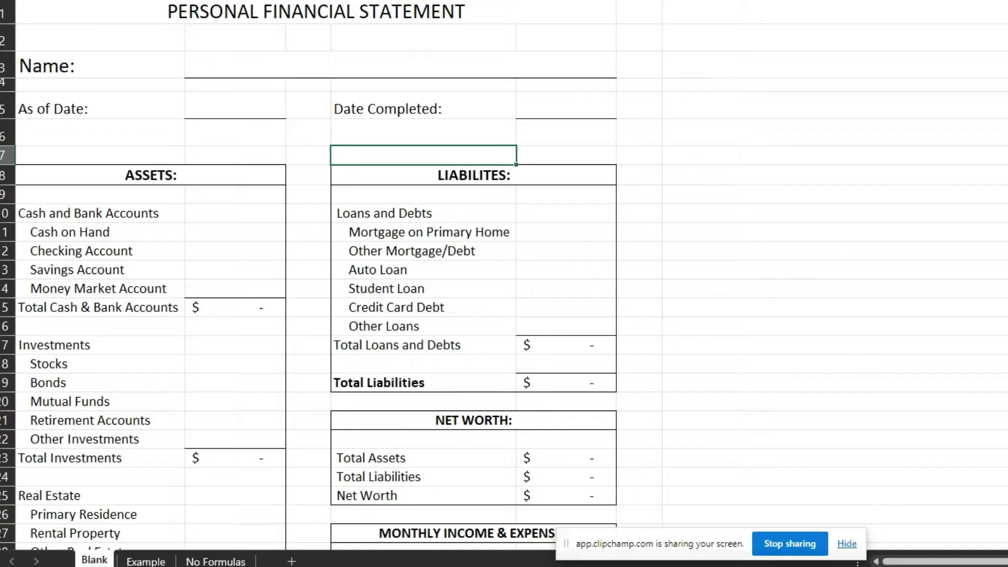
{"action": "scroll", "coordinate": [504, 284], "scroll_direction": "down", "scroll_amount": 1}
{"action": "scroll", "coordinate": [504, 284], "scroll_direction": "up", "scroll_amount": 1}
{"action": "left_click", "coordinate": [400, 64]}
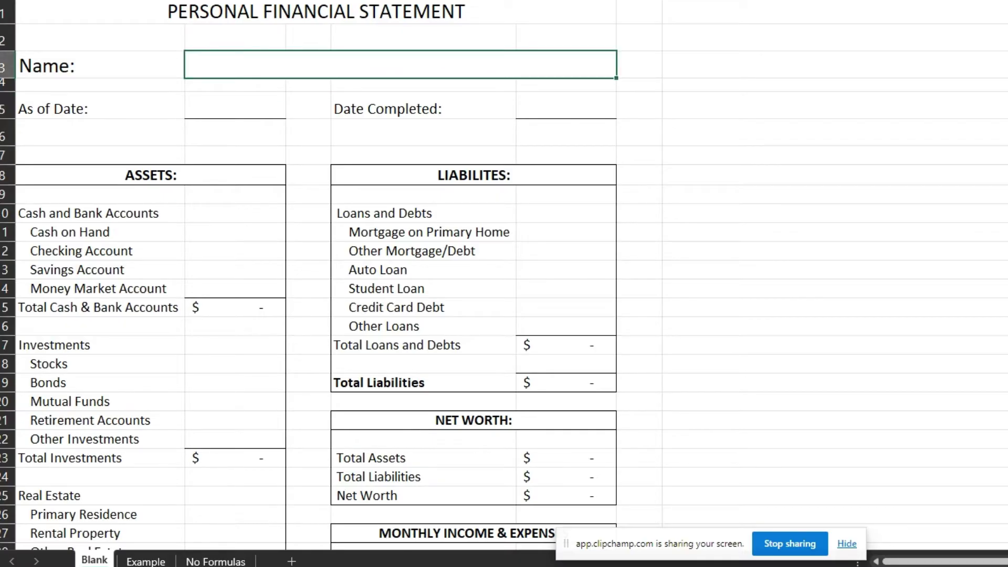
{"action": "type", "text": "Alex"}
{"action": "key", "text": "Return"}
{"action": "key", "text": "Return"}
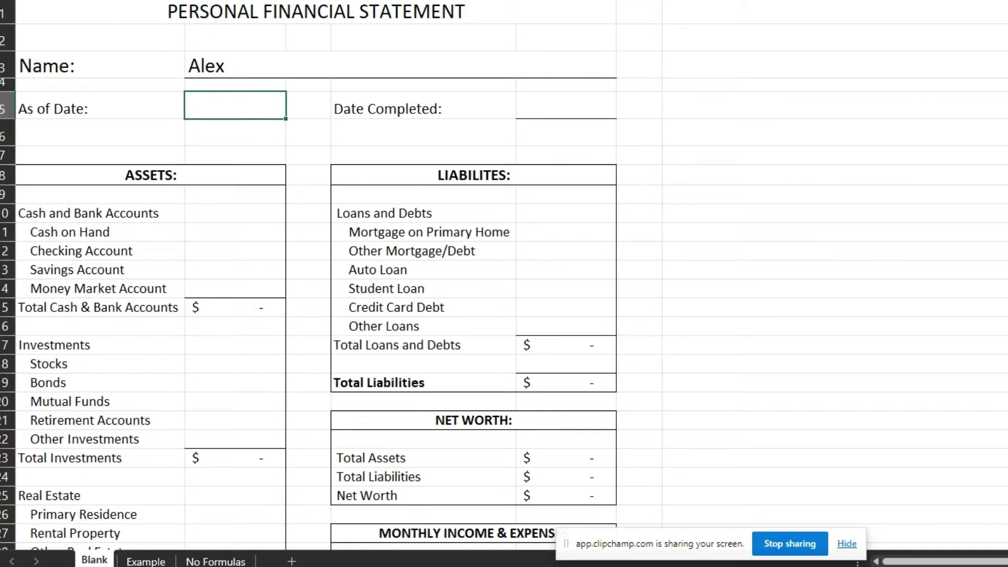
- Enter 9/19/23 as the Date Completed in the statement header
{"action": "left_click", "coordinate": [100, 106]}
{"action": "left_click", "coordinate": [423, 106]}
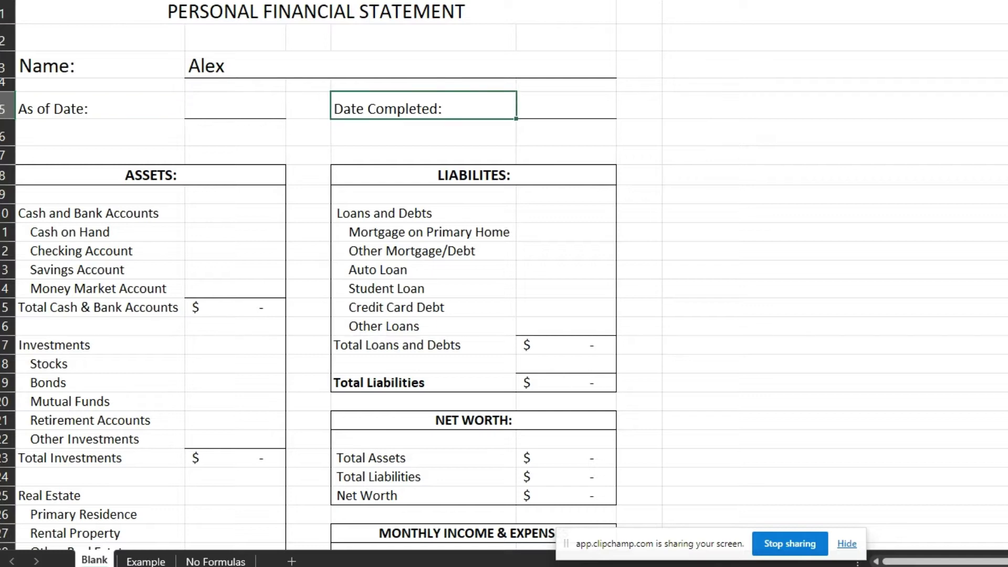
{"action": "left_click", "coordinate": [565, 105]}
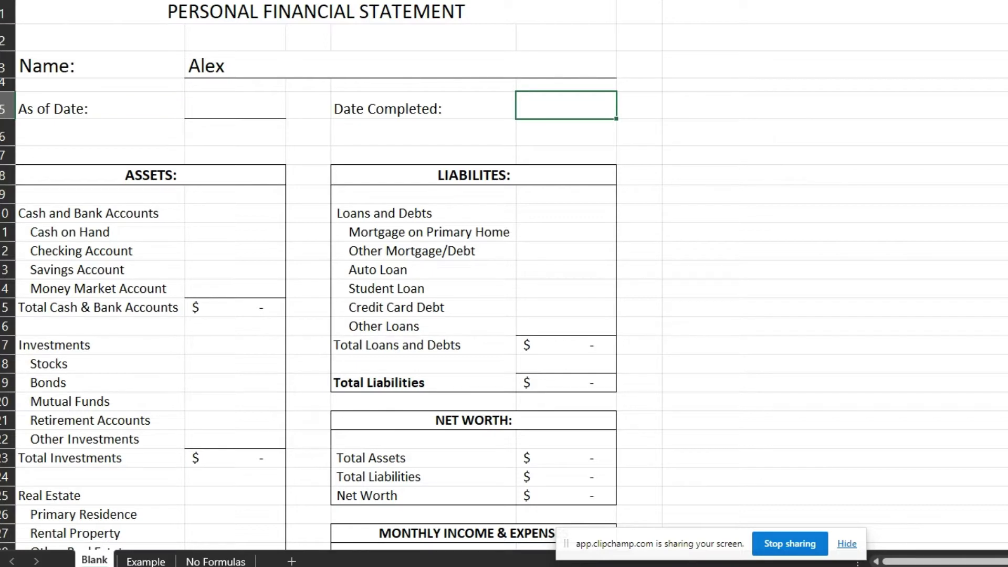
{"action": "type", "text": "9/19/23"}
{"action": "key", "text": "Return"}
{"action": "left_click", "coordinate": [235, 105]}
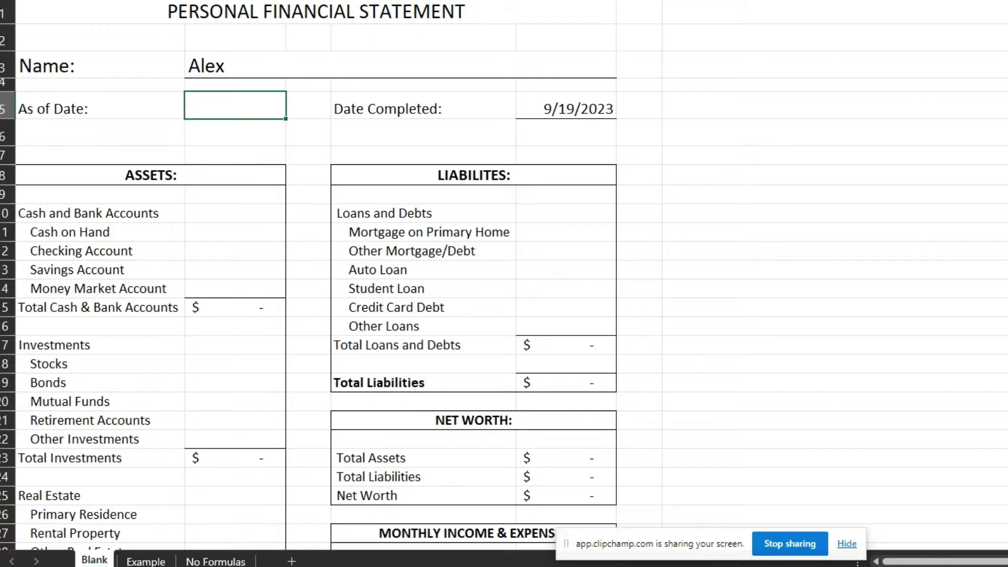
- Review the asset categories on the statement, including cash and bank accounts, investments, real estate, vehicles and personal property
{"action": "left_click_drag", "start_coordinate": [68, 232], "coordinate": [78, 269]}
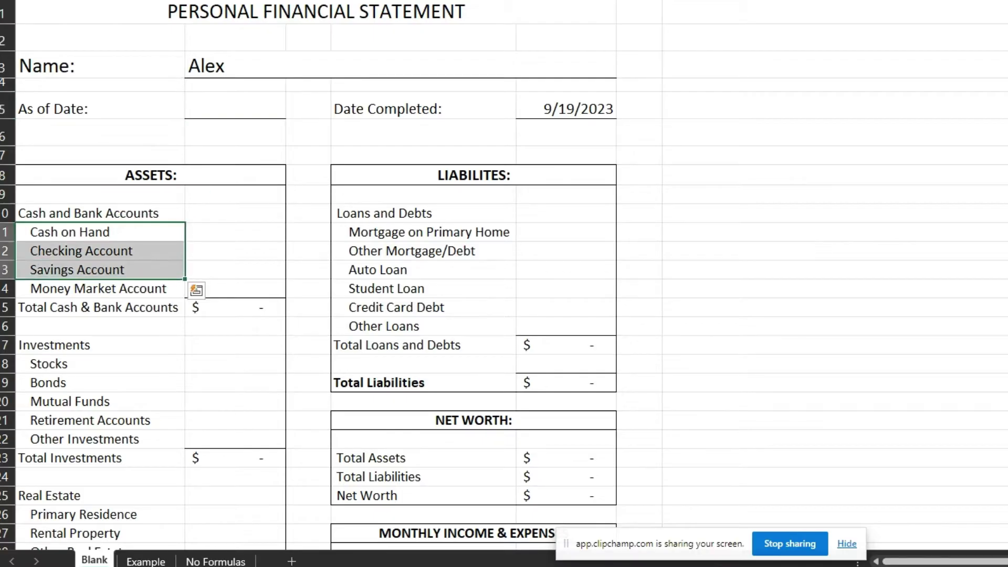
{"action": "left_click_drag", "start_coordinate": [47, 364], "coordinate": [90, 420]}
{"action": "scroll", "coordinate": [89, 420], "scroll_direction": "down", "scroll_amount": 1}
{"action": "scroll", "coordinate": [504, 283], "scroll_direction": "down", "scroll_amount": 2}
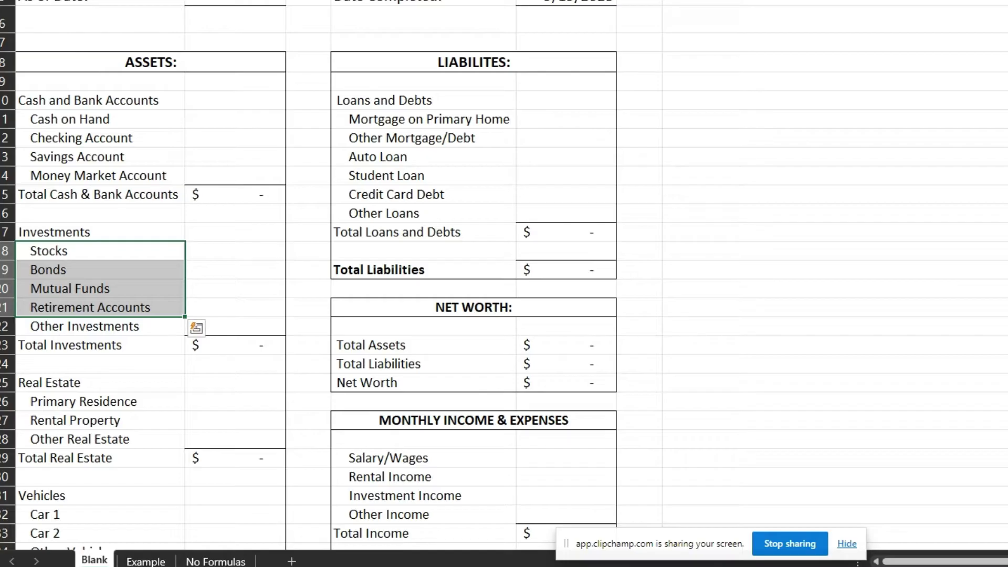
{"action": "scroll", "coordinate": [504, 284], "scroll_direction": "down", "scroll_amount": 2}
{"action": "left_click", "coordinate": [89, 365]}
{"action": "left_click", "coordinate": [89, 384]}
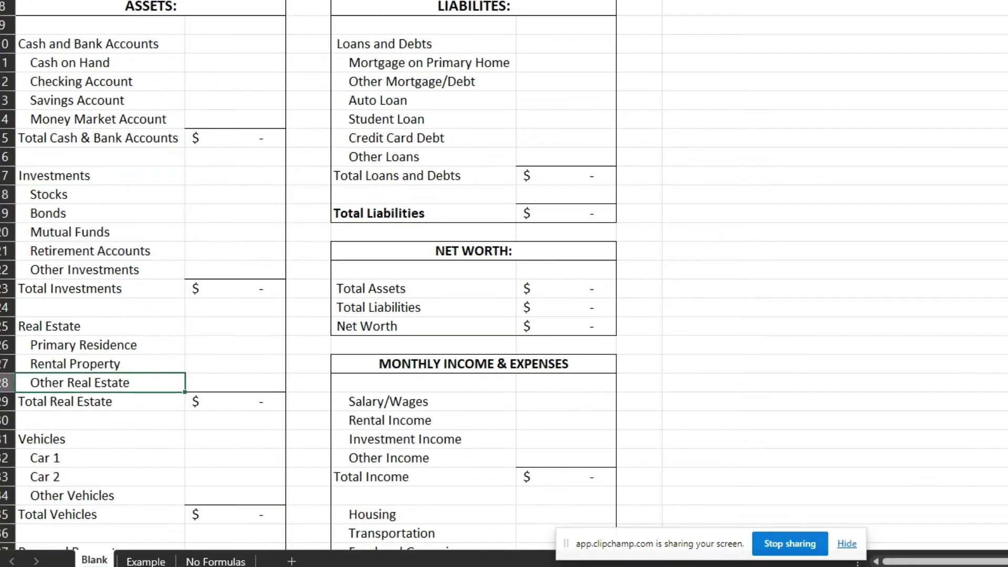
{"action": "left_click", "coordinate": [90, 365]}
{"action": "left_click", "coordinate": [89, 346]}
{"action": "scroll", "coordinate": [504, 284], "scroll_direction": "down", "scroll_amount": 2}
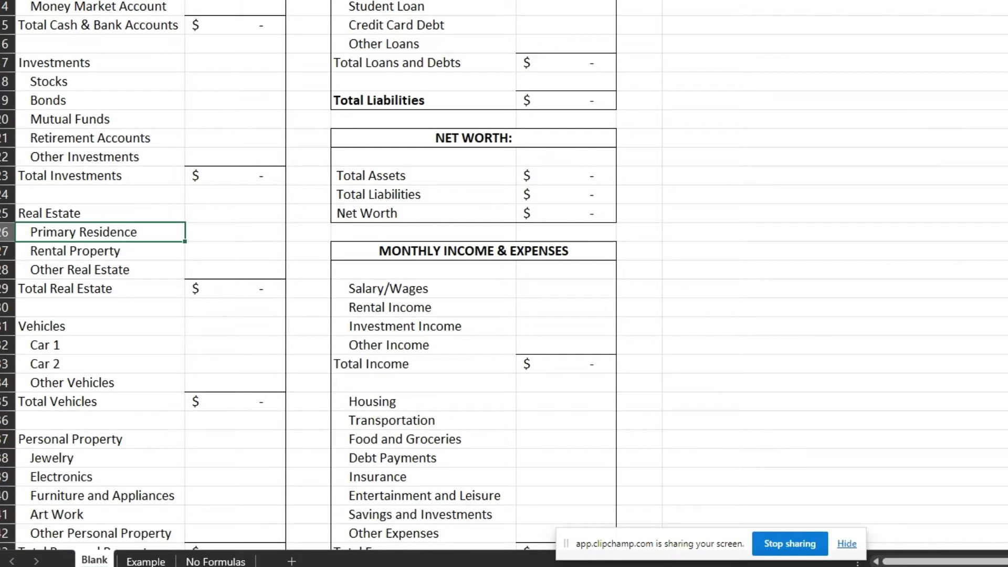
{"action": "scroll", "coordinate": [504, 283], "scroll_direction": "up", "scroll_amount": 5}
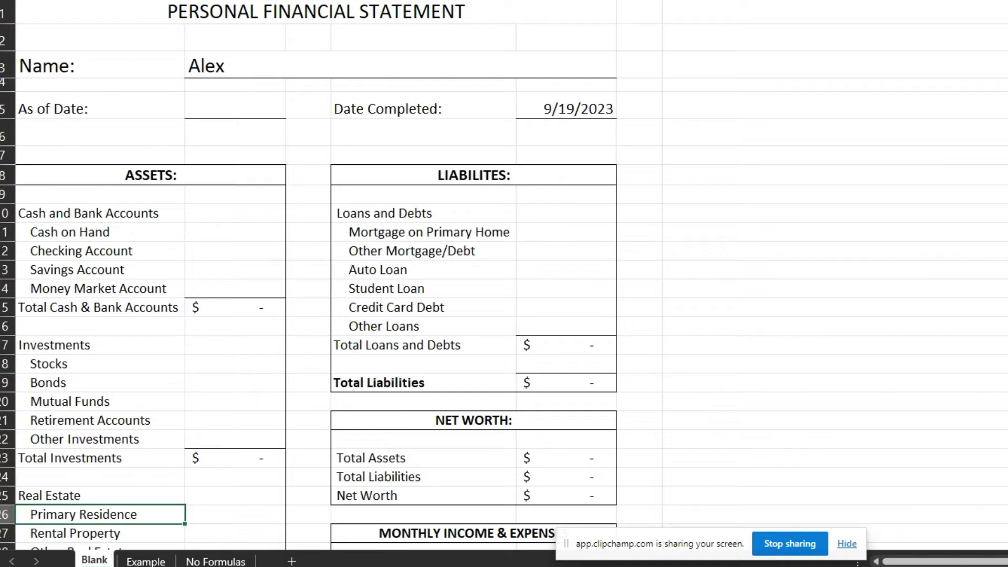
{"action": "left_click", "coordinate": [424, 308]}
{"action": "left_click", "coordinate": [99, 213]}
{"action": "left_click", "coordinate": [100, 383]}
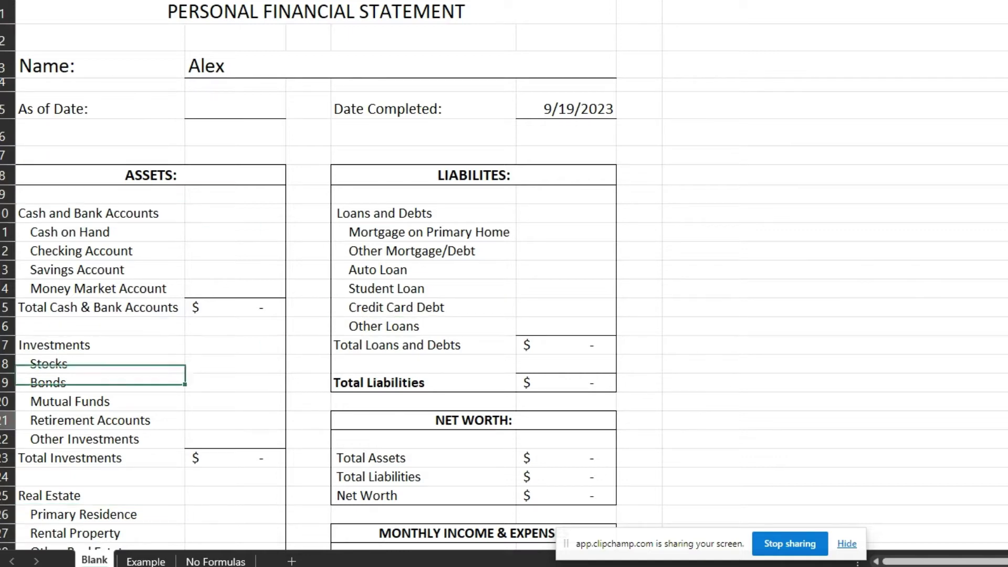
{"action": "left_click", "coordinate": [100, 420]}
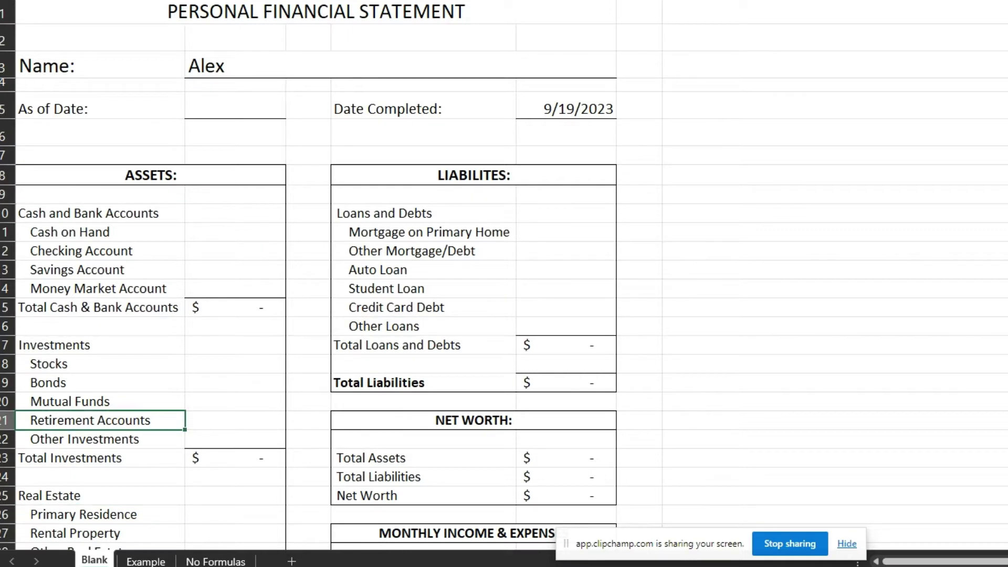
- Enter 500 as the Cash on Hand amount under Cash and Bank Accounts
{"action": "left_click", "coordinate": [235, 232]}
{"action": "left_click", "coordinate": [100, 232]}
{"action": "left_click", "coordinate": [235, 232]}
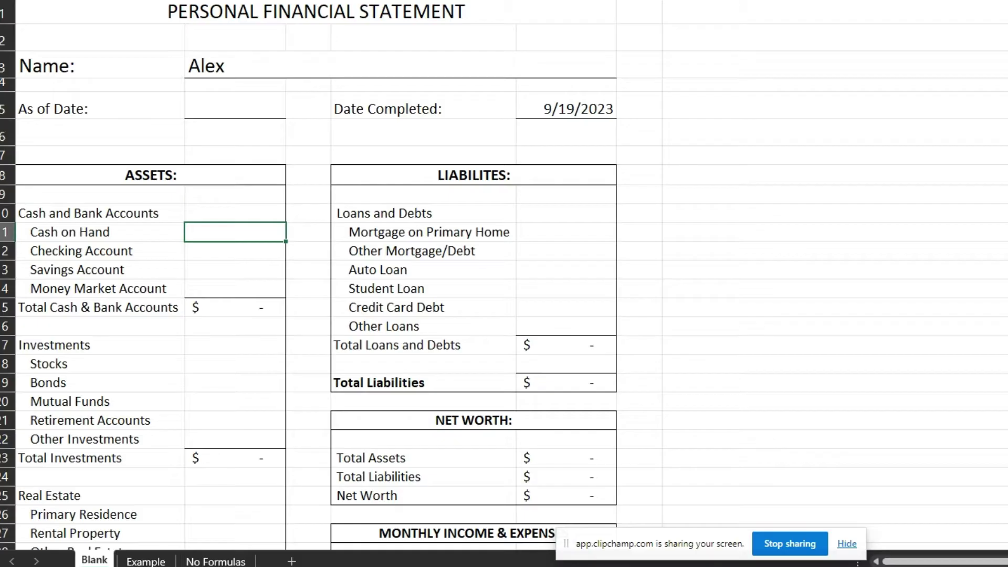
{"action": "type", "text": "500"}
{"action": "key", "text": "Return"}
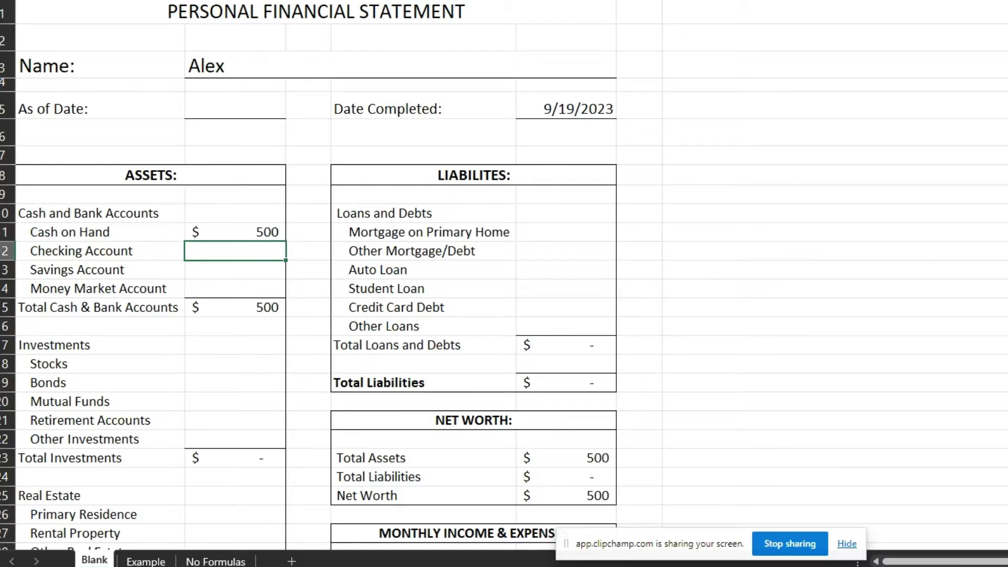
- Clear the Cash on Hand label and undo the deletion
{"action": "left_click", "coordinate": [100, 232]}
{"action": "key", "text": "Delete"}
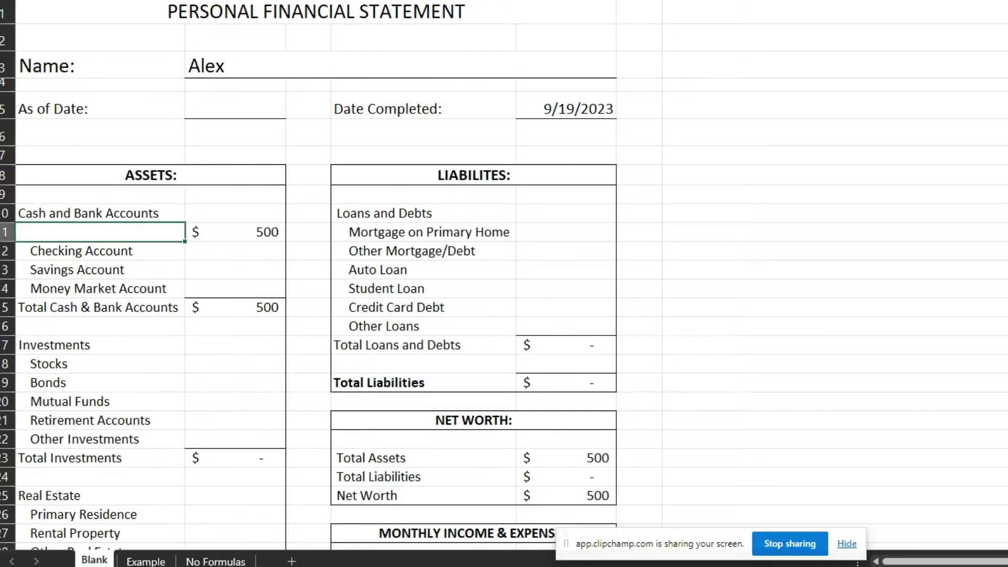
{"action": "key", "text": "ctrl+z"}
- Enter 25,000 as the Checking Account amount under Cash and Bank Accounts
{"action": "key", "text": "Down"}
{"action": "key", "text": "Right"}
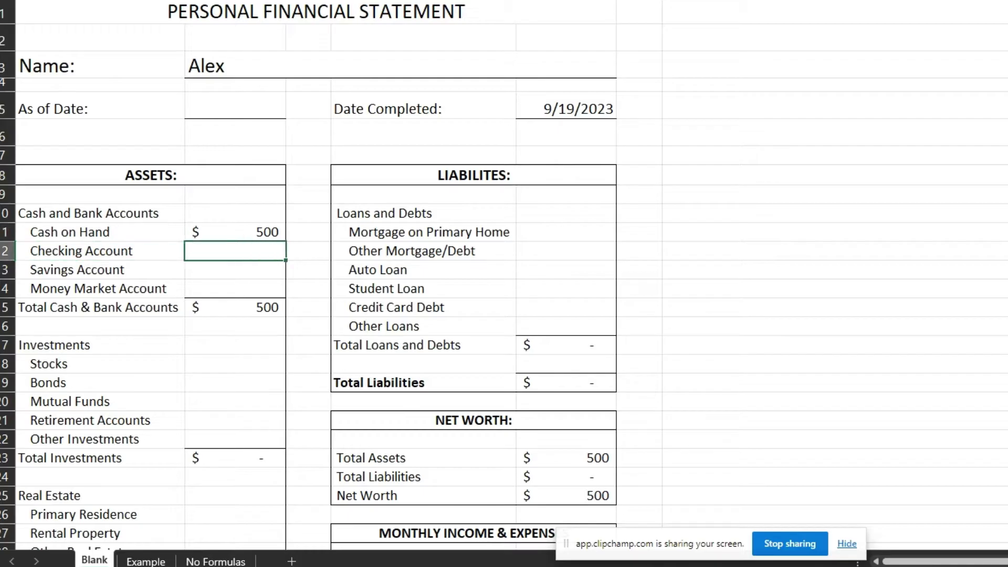
{"action": "key", "text": "Down"}
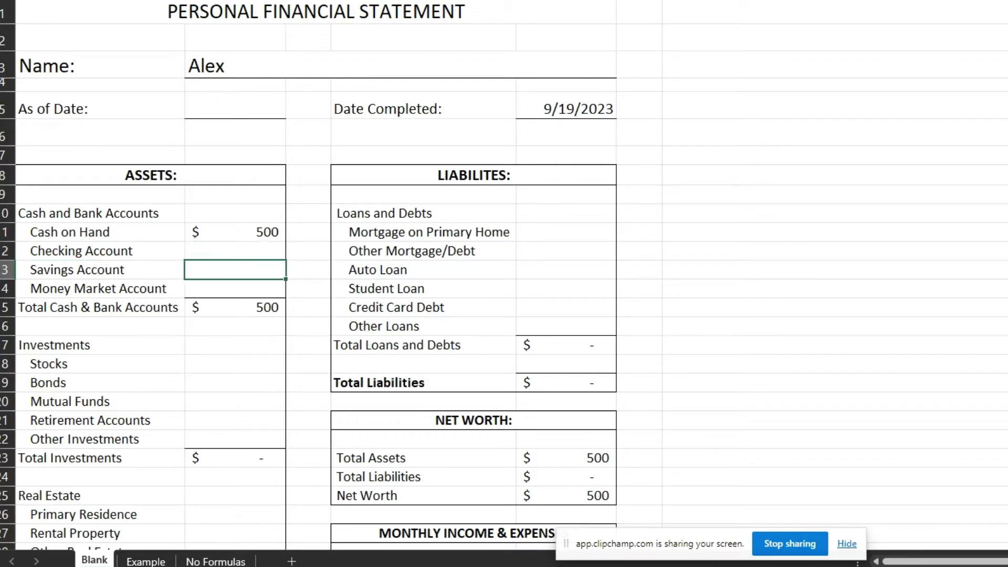
{"action": "key", "text": "Down"}
{"action": "key", "text": "Up"}
{"action": "key", "text": "Up"}
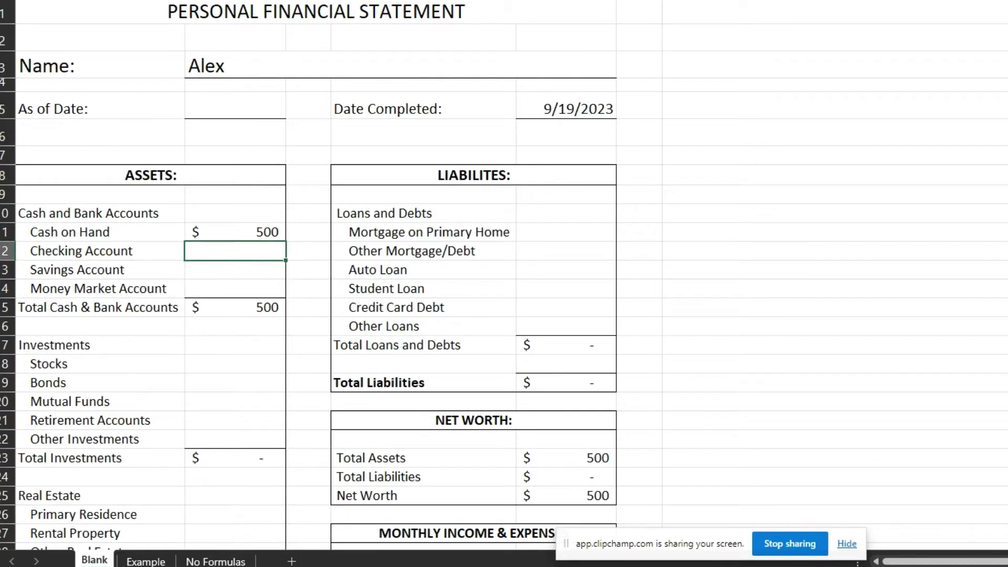
{"action": "type", "text": "25,000"}
{"action": "key", "text": "Return"}
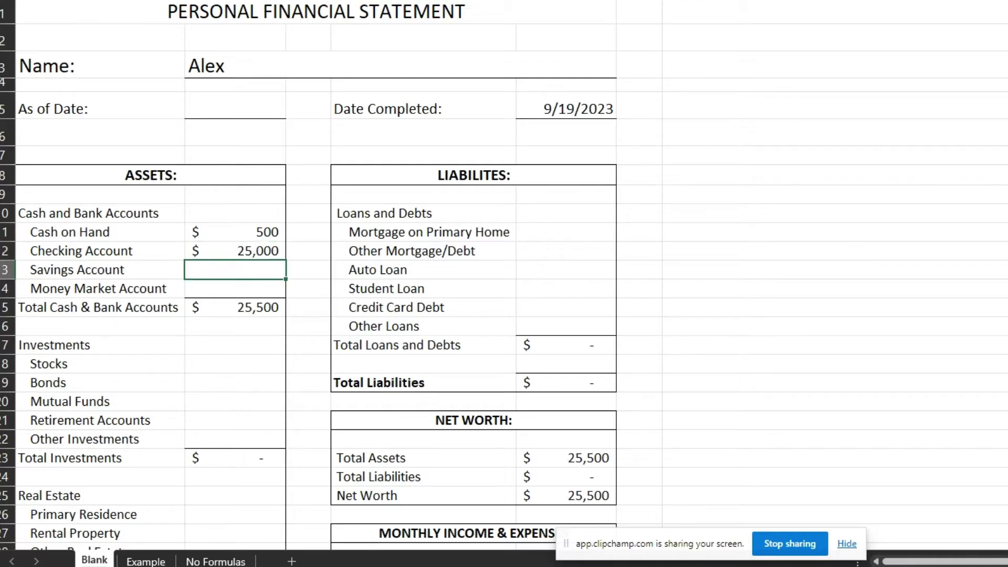
- Enter 12,500 for the Savings Account and 16,000 for the Money Market Account
{"action": "type", "text": "12500"}
{"action": "key", "text": "Return"}
{"action": "type", "text": "16000"}
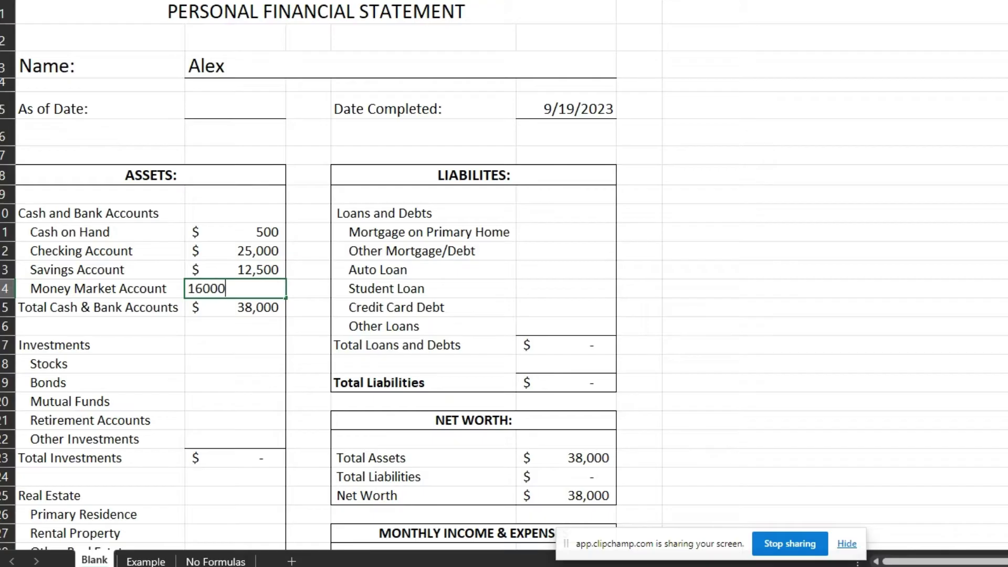
{"action": "key", "text": "Return"}
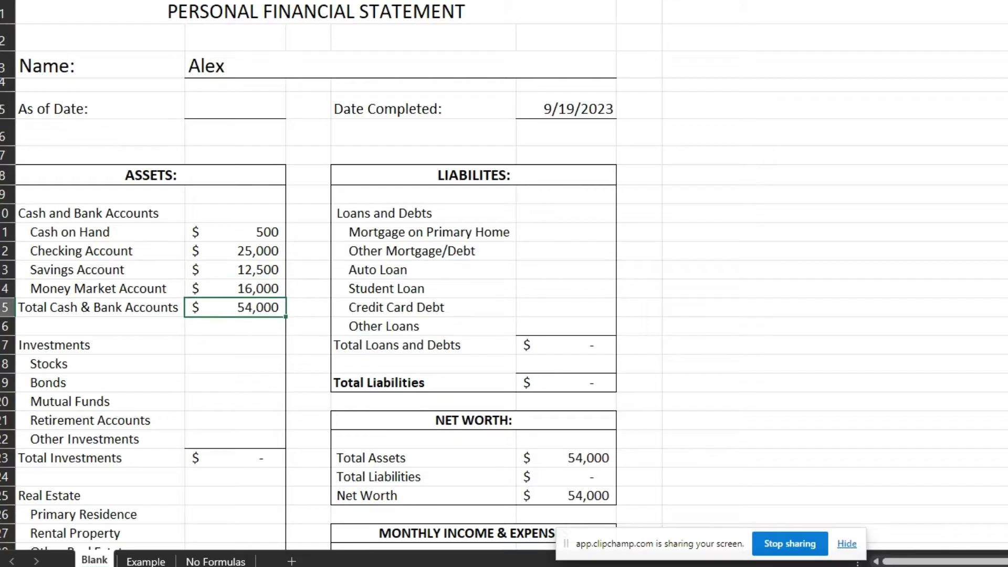
- Append "- BOA" to the Checking Account label and "- Wells Fargo" to the Savings Account label
{"action": "left_click", "coordinate": [100, 231]}
{"action": "left_click", "coordinate": [100, 251]}
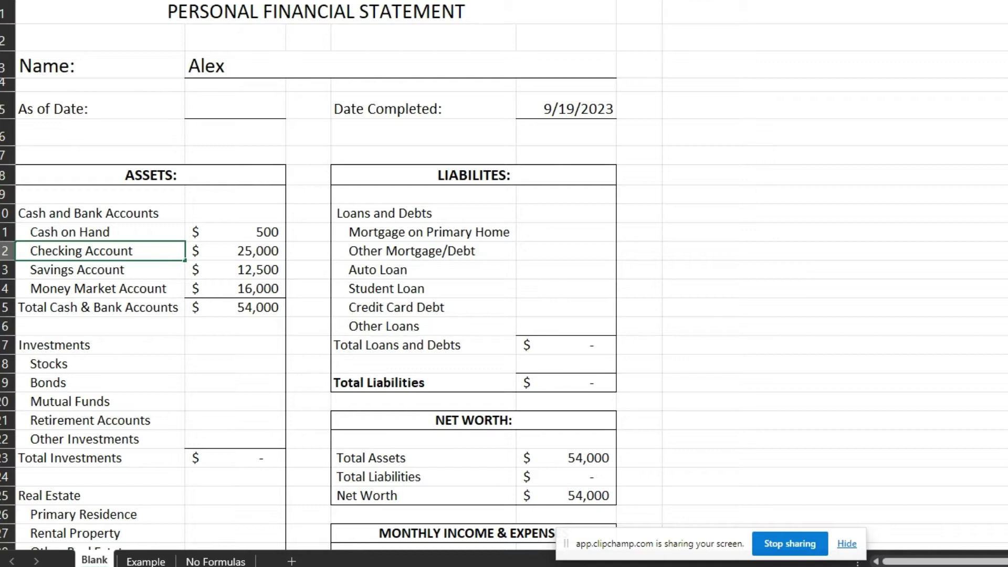
{"action": "type", "text": "- Bo"}
{"action": "key", "text": "BackSpace"}
{"action": "type", "text": "OA"}
{"action": "key", "text": "Return"}
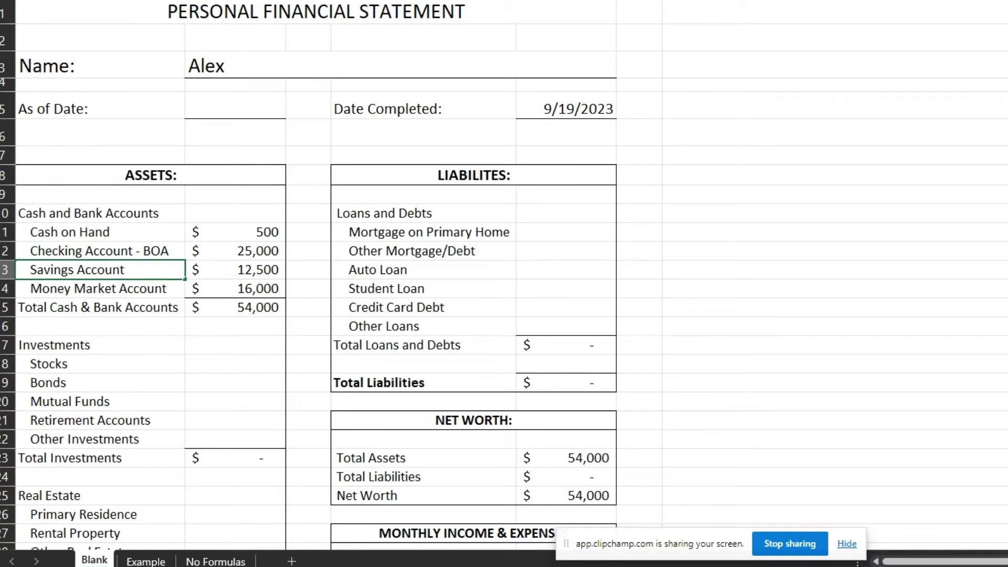
{"action": "type", "text": "- Wells Fargo"}
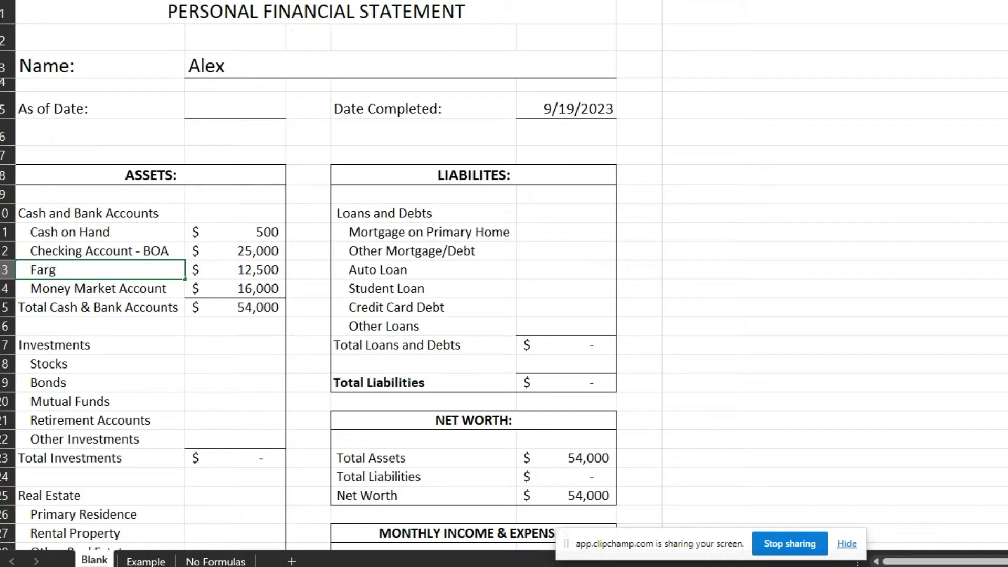
{"action": "key", "text": "Return"}
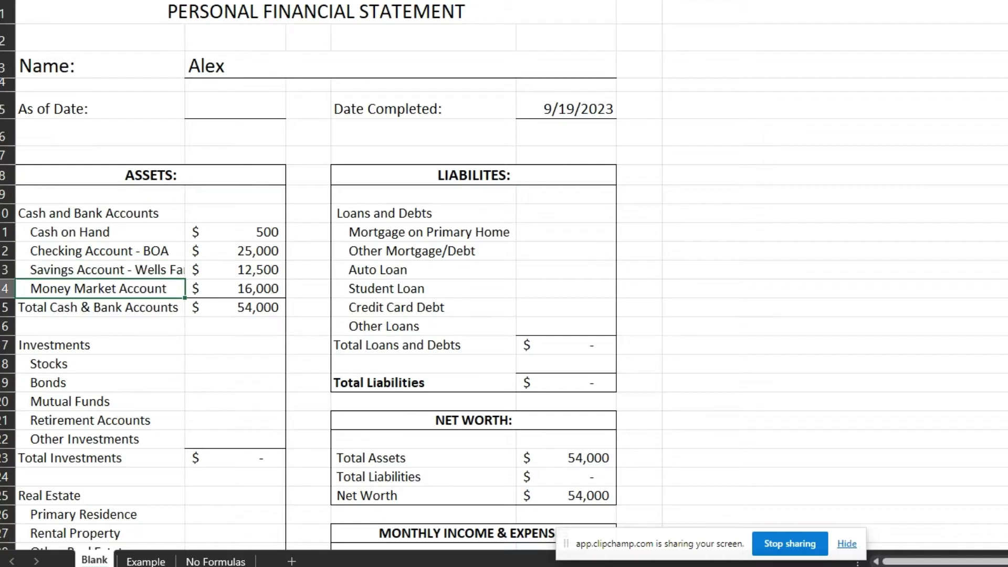
- Enter 25,000 as the Stocks amount in the Investments section
{"action": "left_click", "coordinate": [100, 250]}
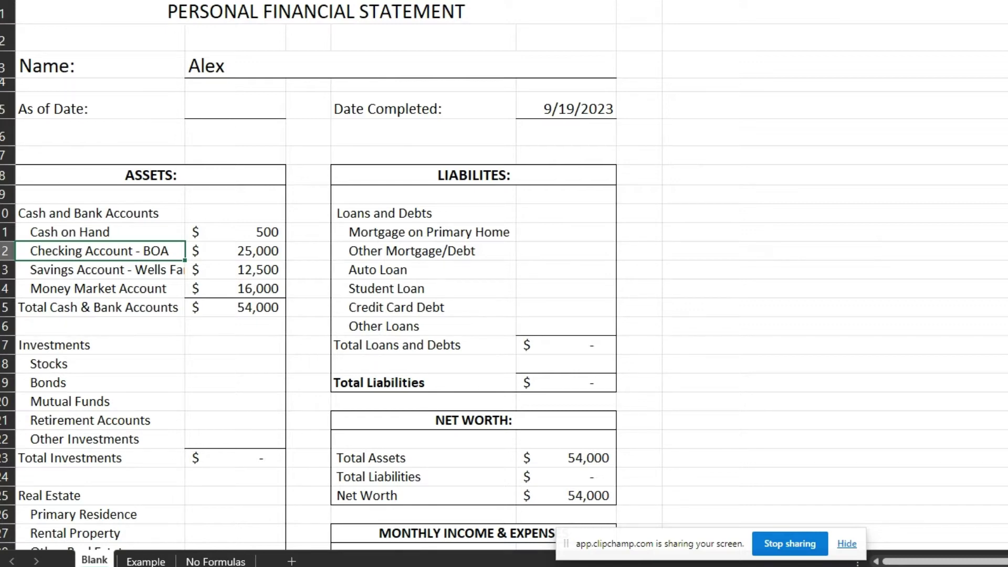
{"action": "left_click", "coordinate": [100, 288]}
{"action": "left_click", "coordinate": [100, 363]}
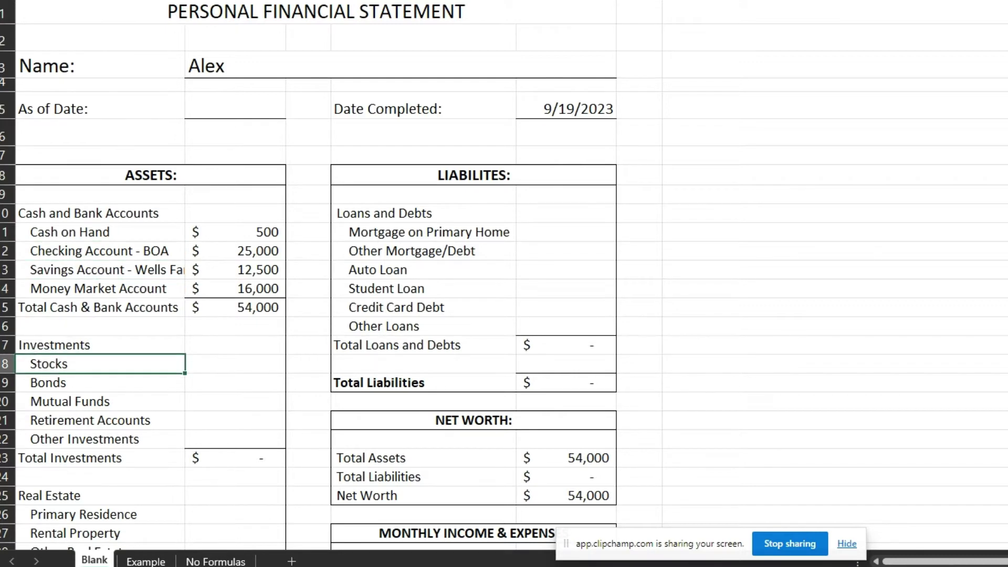
{"action": "left_click", "coordinate": [235, 364]}
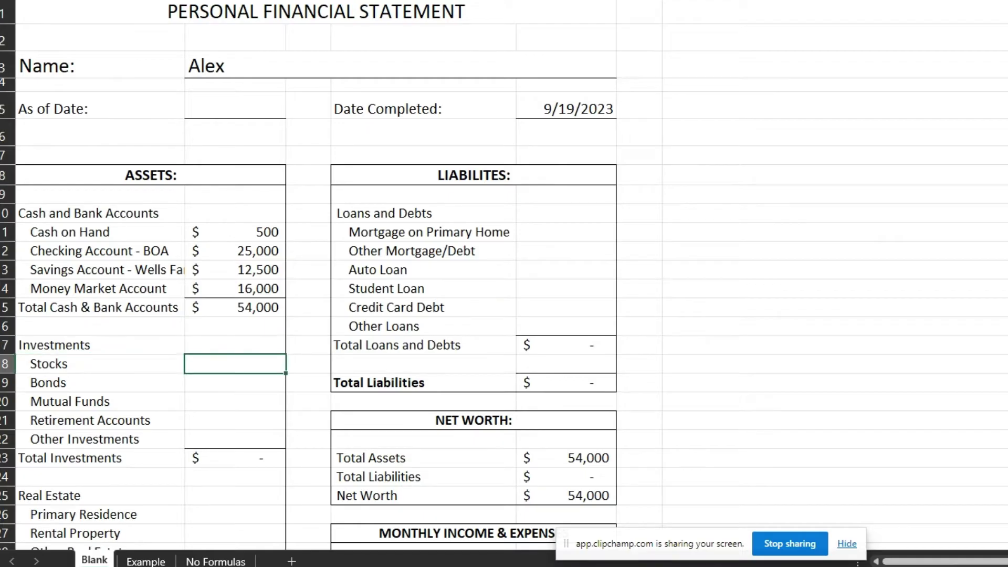
{"action": "type", "text": "25000"}
{"action": "key", "text": "Return"}
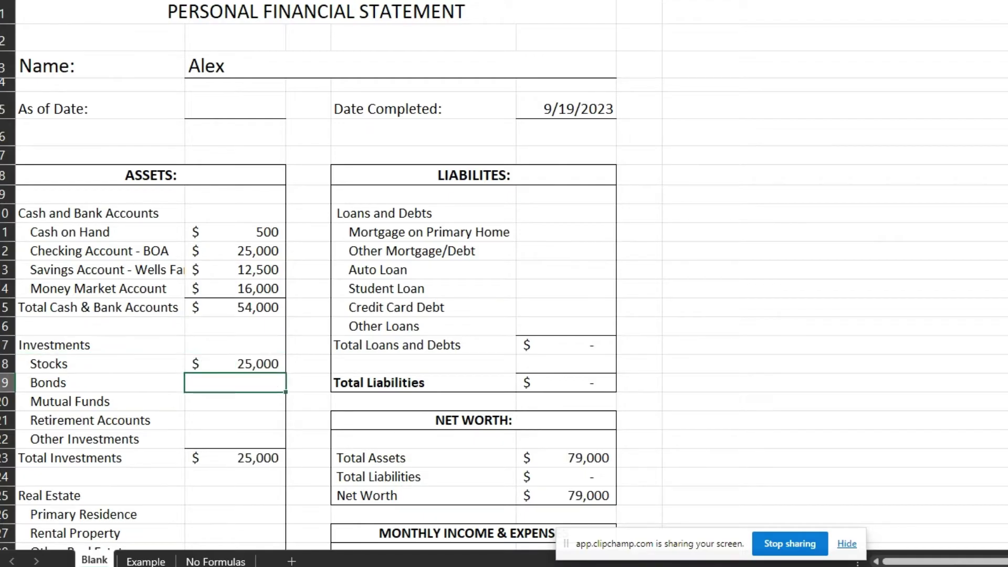
- Review the investment categories from Stocks through Other Investments
{"action": "left_click", "coordinate": [100, 364]}
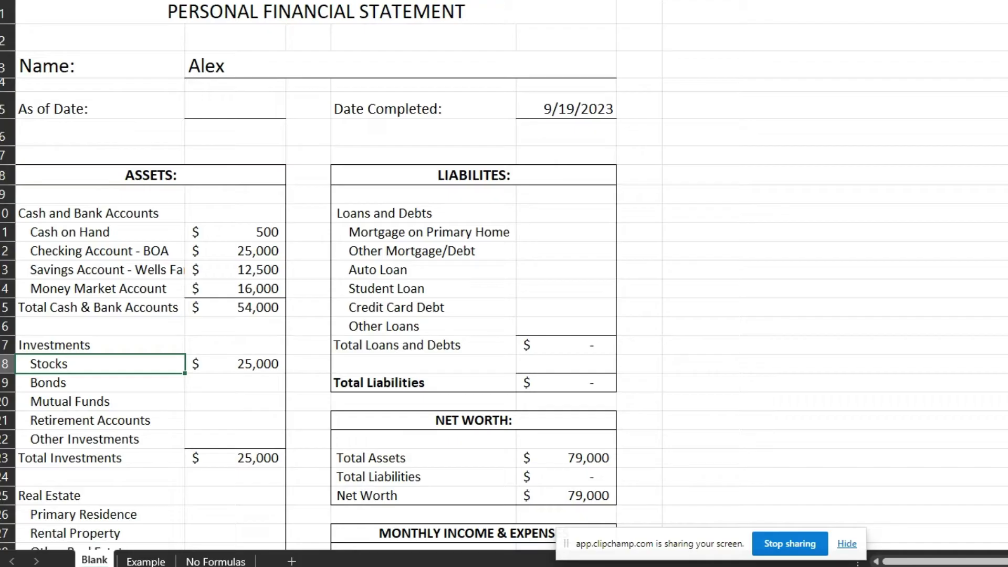
{"action": "left_click", "coordinate": [99, 383]}
{"action": "left_click", "coordinate": [100, 401]}
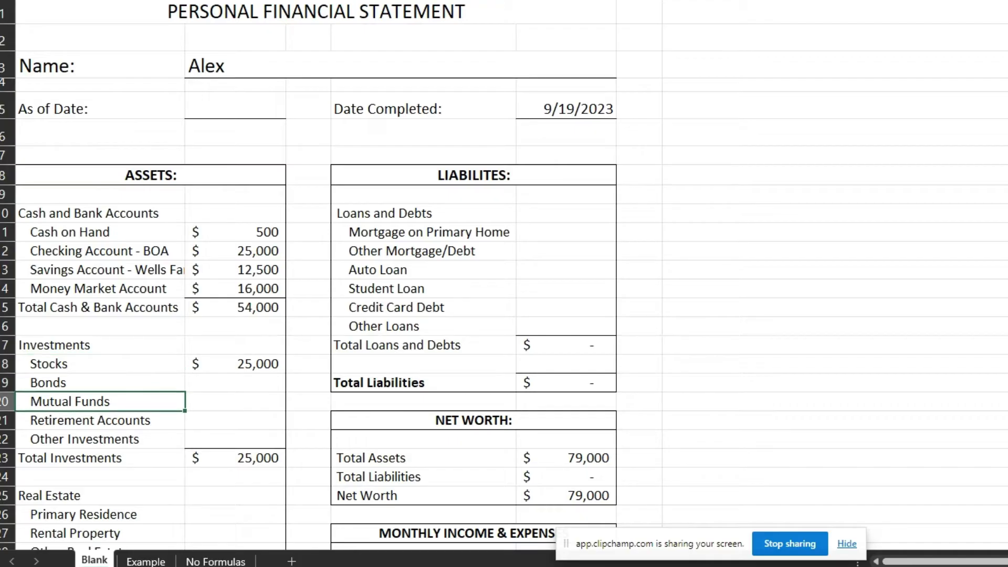
{"action": "left_click", "coordinate": [99, 363]}
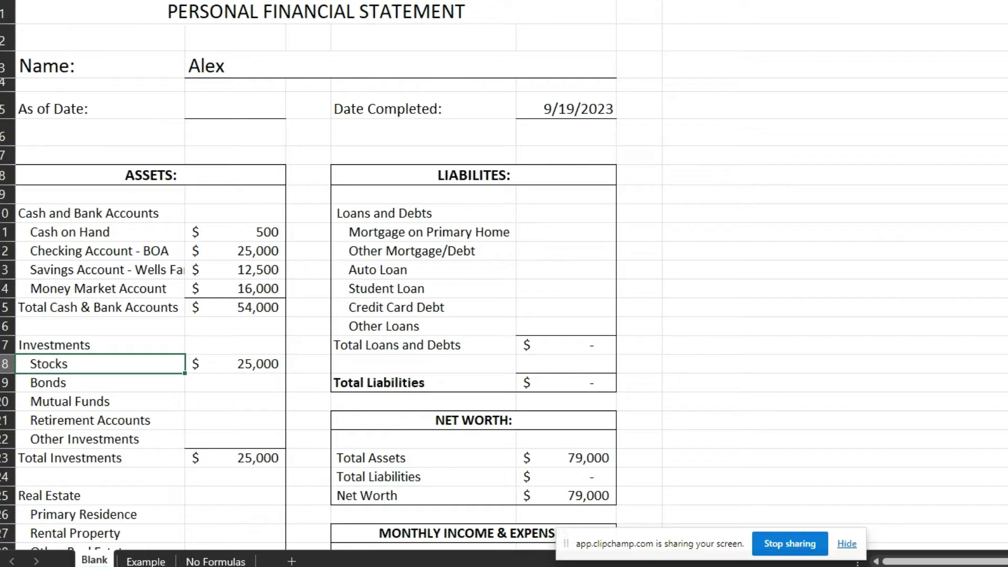
{"action": "left_click_drag", "start_coordinate": [100, 364], "coordinate": [100, 420]}
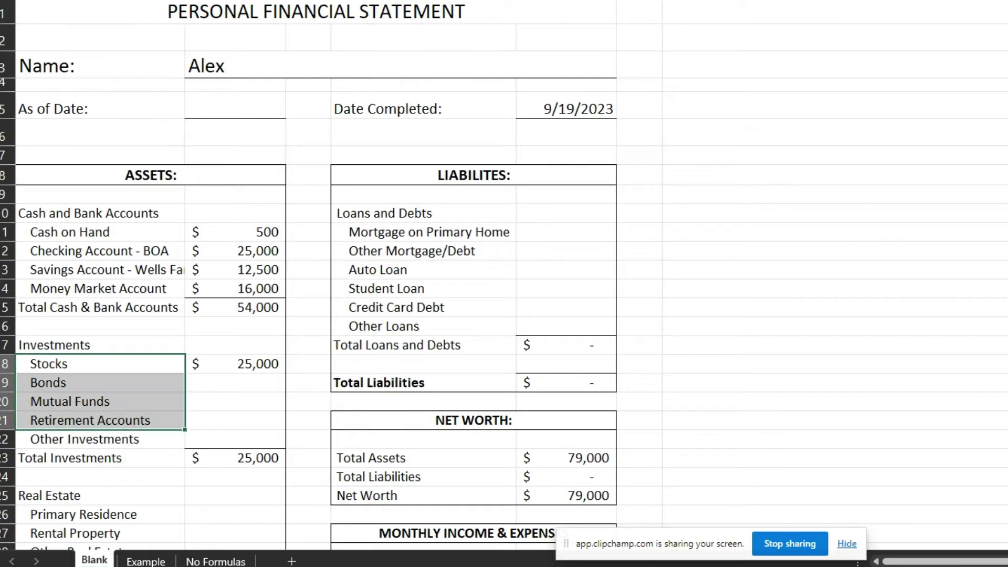
{"action": "left_click", "coordinate": [84, 439]}
{"action": "left_click", "coordinate": [99, 364]}
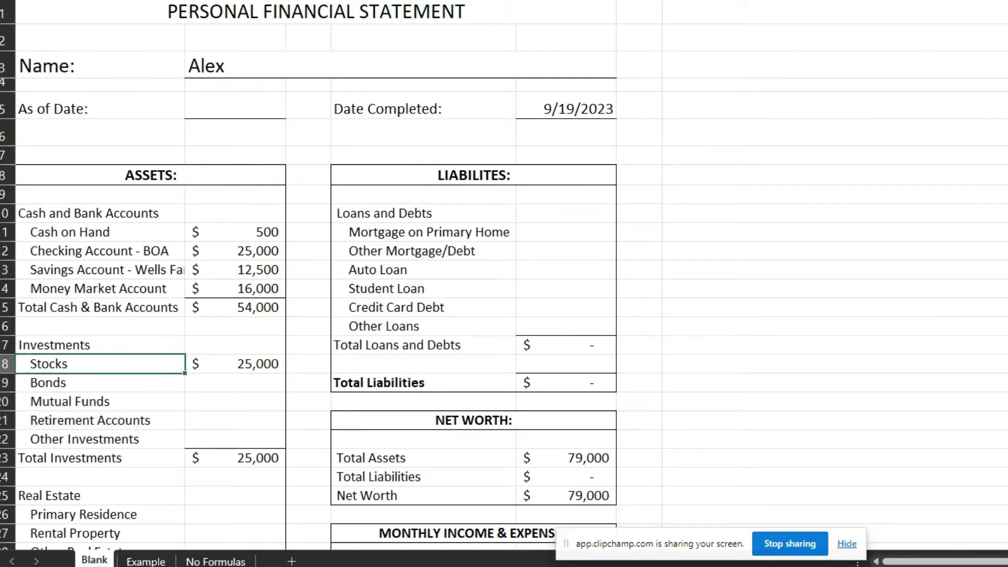
- Enter 125,000 as the Bonds amount in the Investments section
{"action": "left_click", "coordinate": [100, 383]}
{"action": "left_click", "coordinate": [100, 345]}
{"action": "left_click", "coordinate": [100, 383]}
{"action": "left_click", "coordinate": [100, 402]}
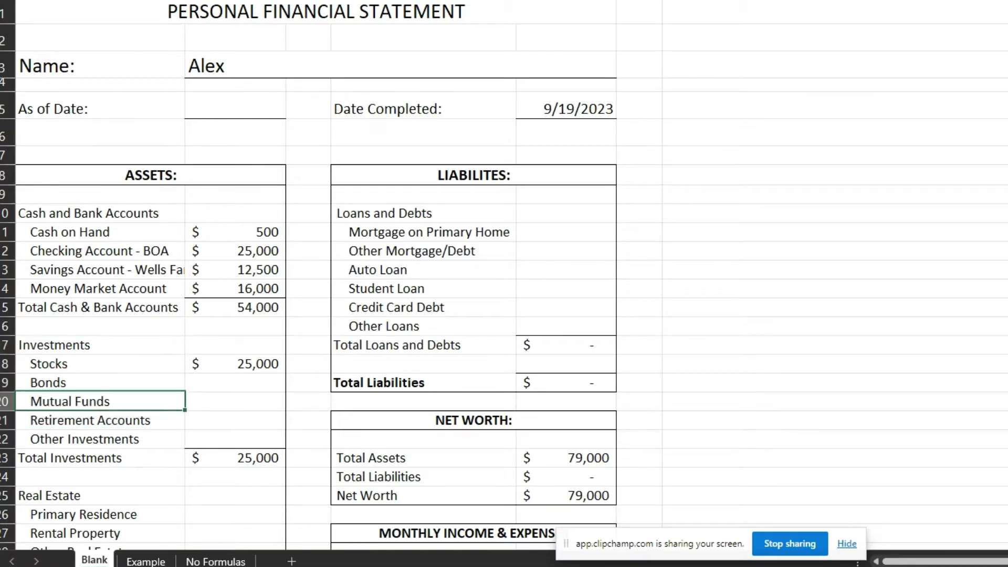
{"action": "left_click", "coordinate": [235, 383]}
{"action": "type", "text": "1"}
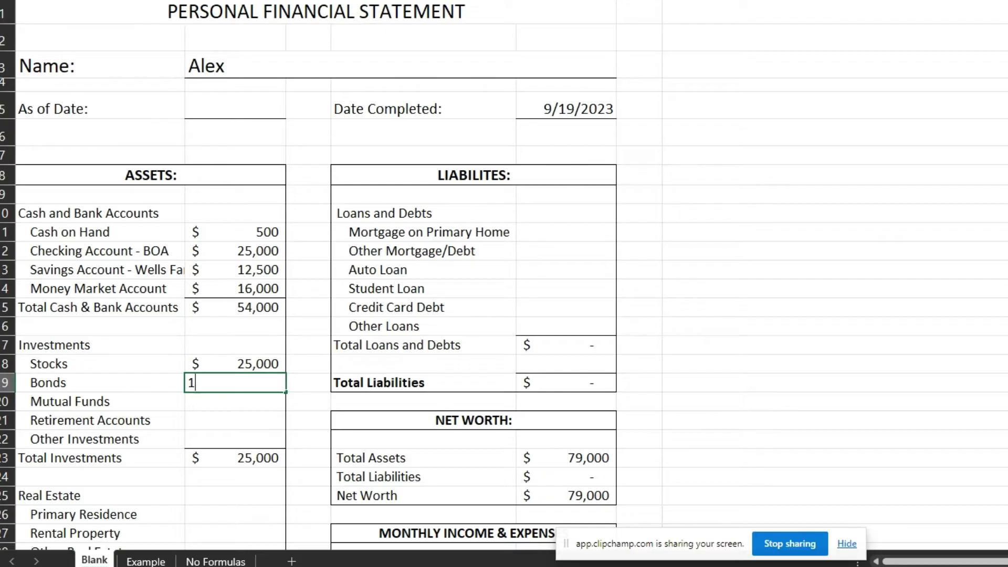
{"action": "type", "text": "25,000"}
{"action": "key", "text": "Return"}
{"action": "left_click", "coordinate": [236, 382]}
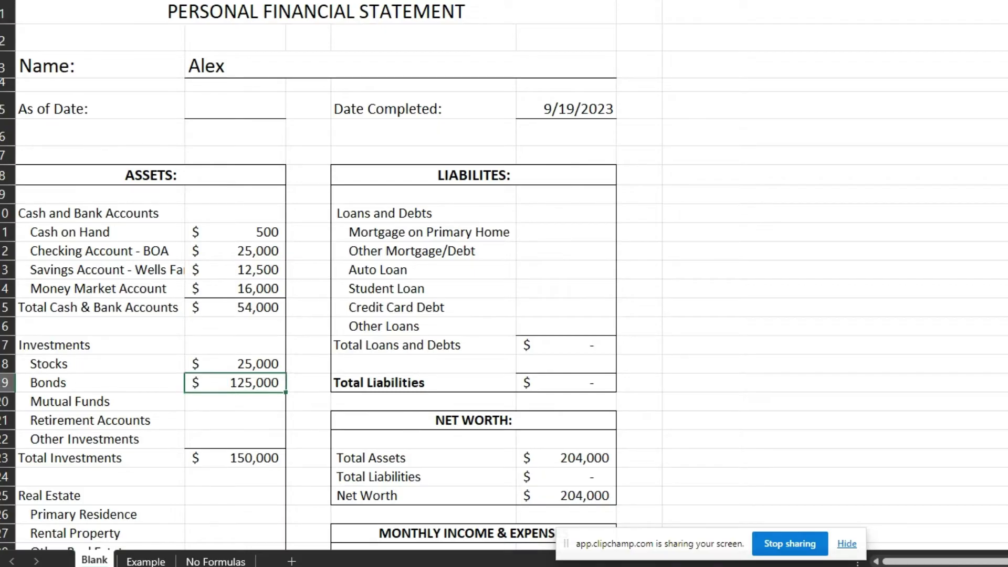
- Clear the Mutual Funds, Retirement Accounts and Other Investments labels from the Investments section
{"action": "left_click", "coordinate": [100, 383]}
{"action": "left_click", "coordinate": [99, 402]}
{"action": "key", "text": "Delete"}
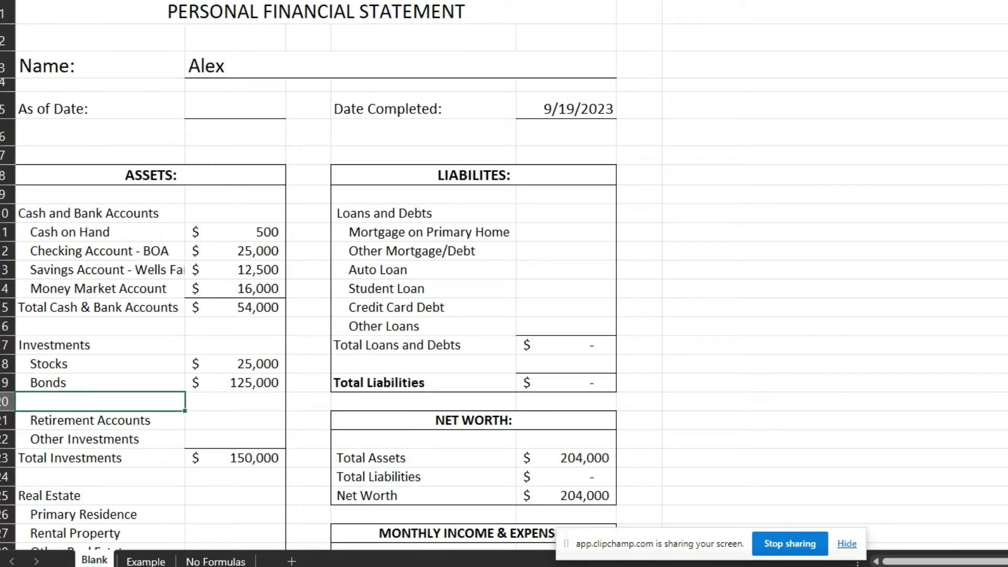
{"action": "key", "text": "Down"}
{"action": "key", "text": "Delete"}
{"action": "key", "text": "Down"}
{"action": "key", "text": "Delete"}
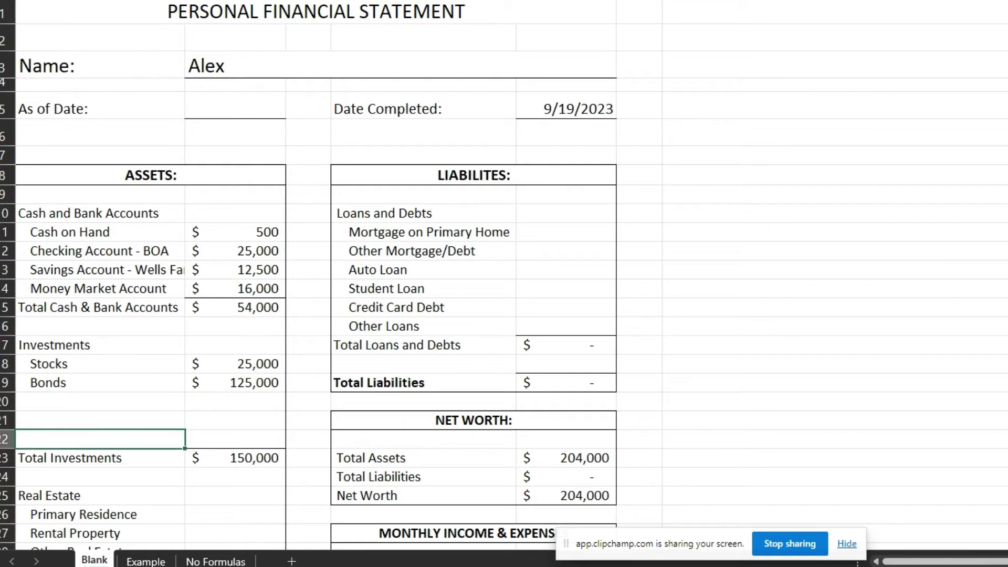
- Enter 450,000 as the Primary Residence value in the Real Estate section
{"action": "scroll", "coordinate": [100, 288], "scroll_direction": "down", "scroll_amount": 4}
{"action": "left_click", "coordinate": [99, 288]}
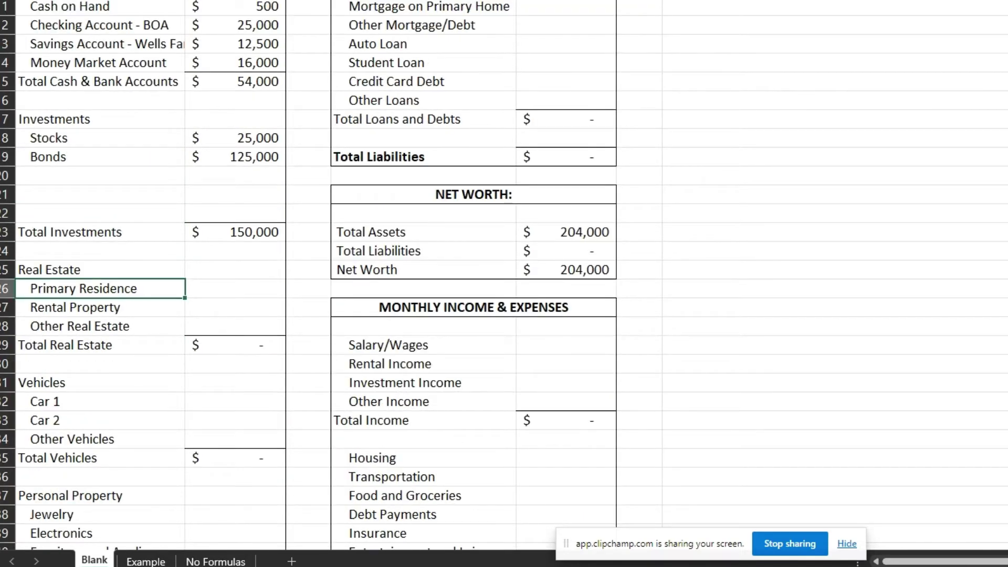
{"action": "left_click", "coordinate": [236, 288]}
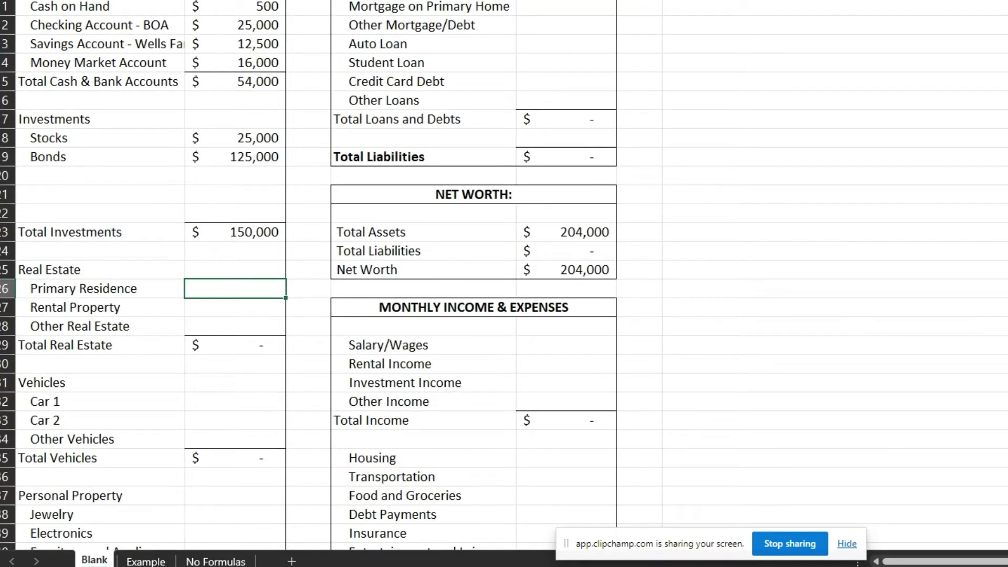
{"action": "scroll", "coordinate": [504, 276], "scroll_direction": "up", "scroll_amount": 2}
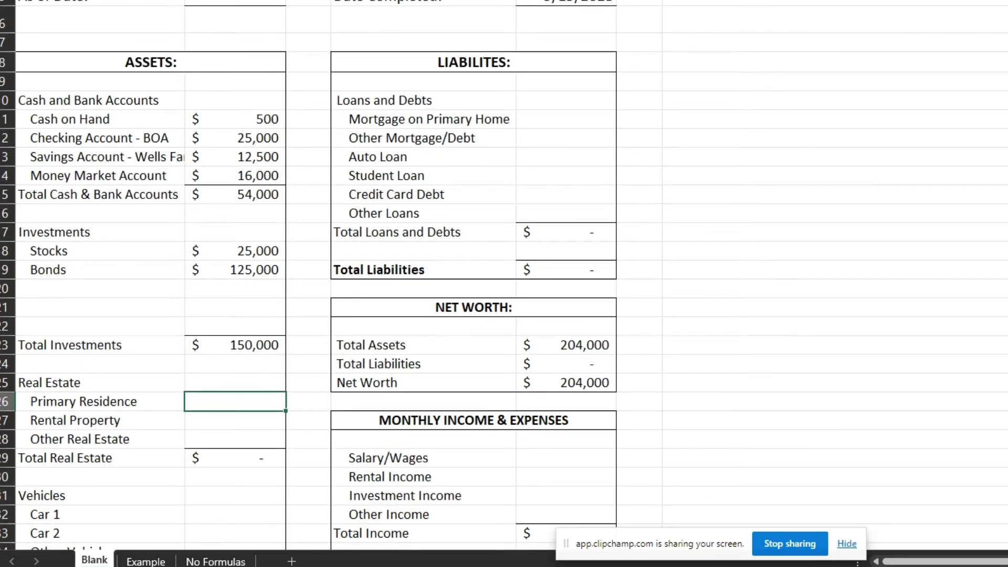
{"action": "scroll", "coordinate": [504, 276], "scroll_direction": "down", "scroll_amount": 3}
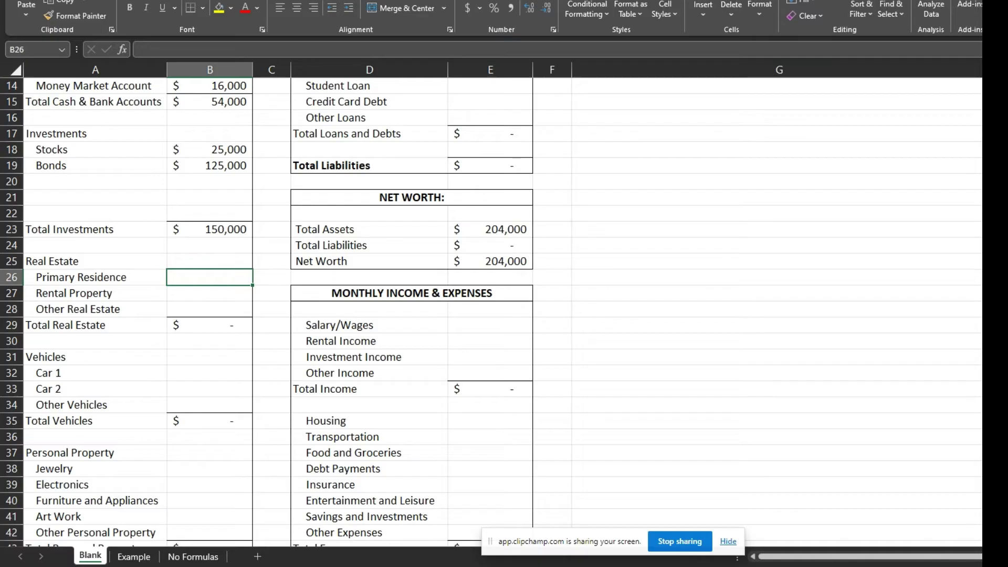
{"action": "type", "text": "450,000"}
{"action": "key", "text": "Return"}
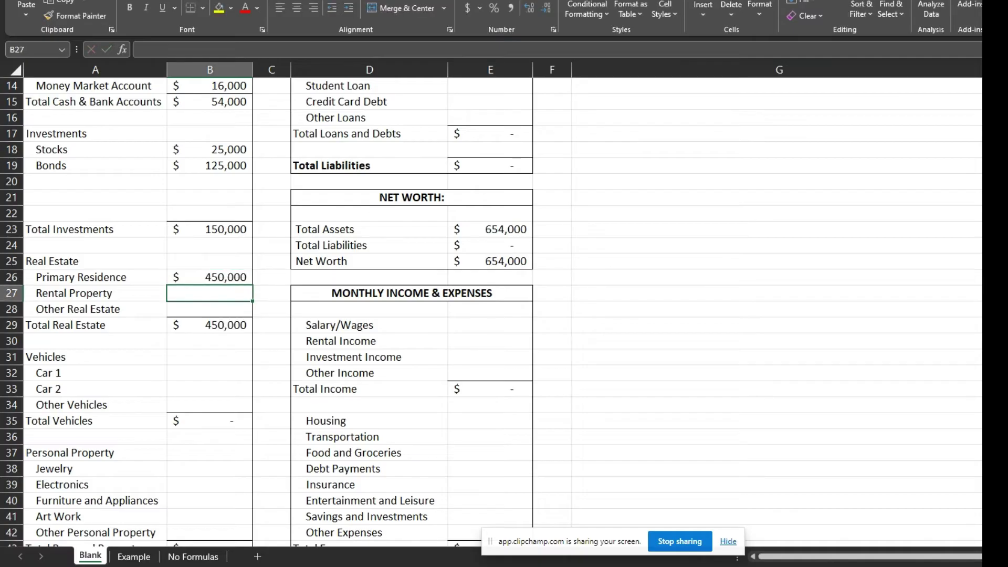
- Look over the Vehicles rows from Car 1 through Other Vehicles
{"action": "left_click", "coordinate": [95, 373]}
{"action": "left_click", "coordinate": [95, 389]}
{"action": "left_click", "coordinate": [95, 421]}
{"action": "left_click", "coordinate": [95, 405]}
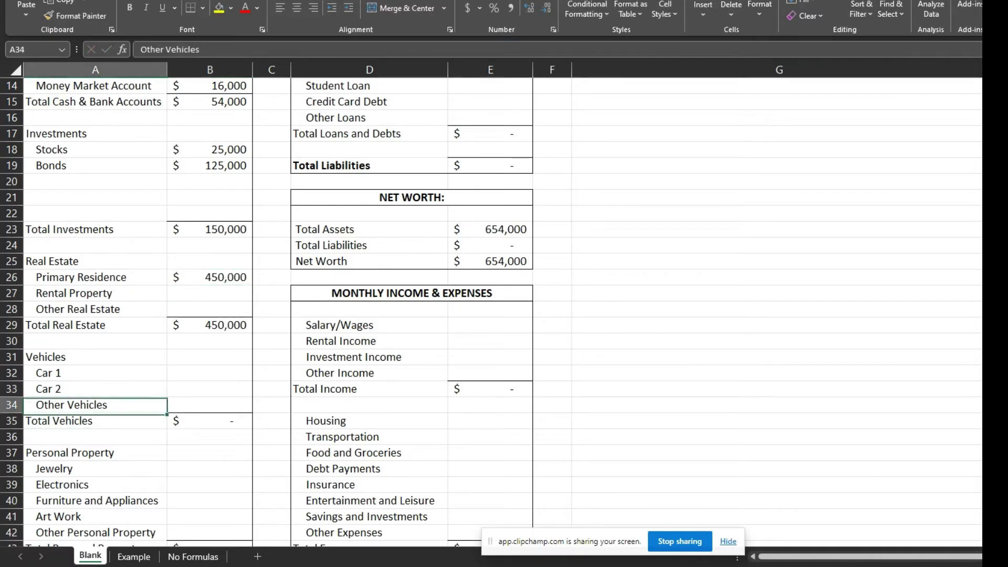
{"action": "left_click", "coordinate": [95, 373]}
{"action": "left_click", "coordinate": [209, 374]}
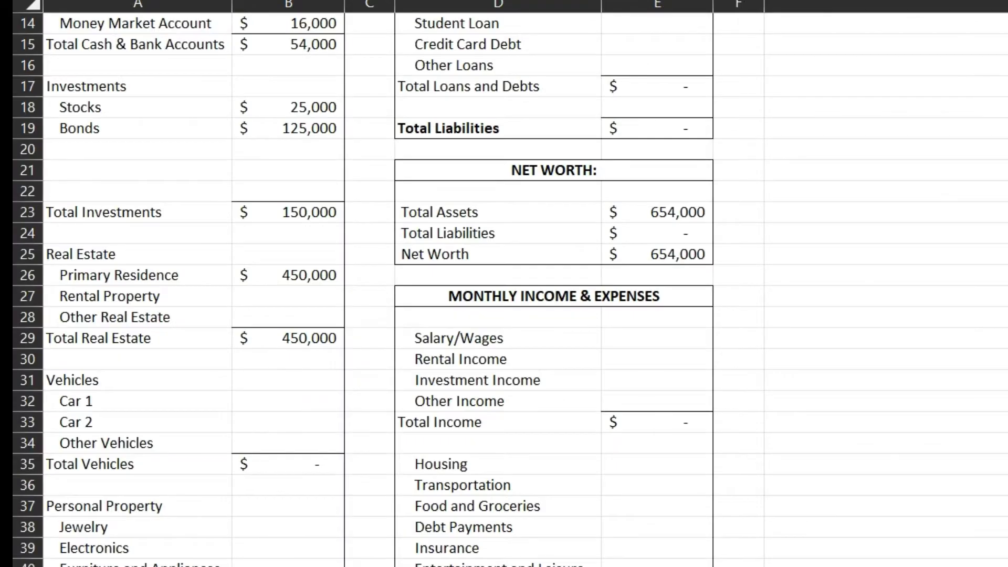
{"action": "left_click", "coordinate": [95, 389]}
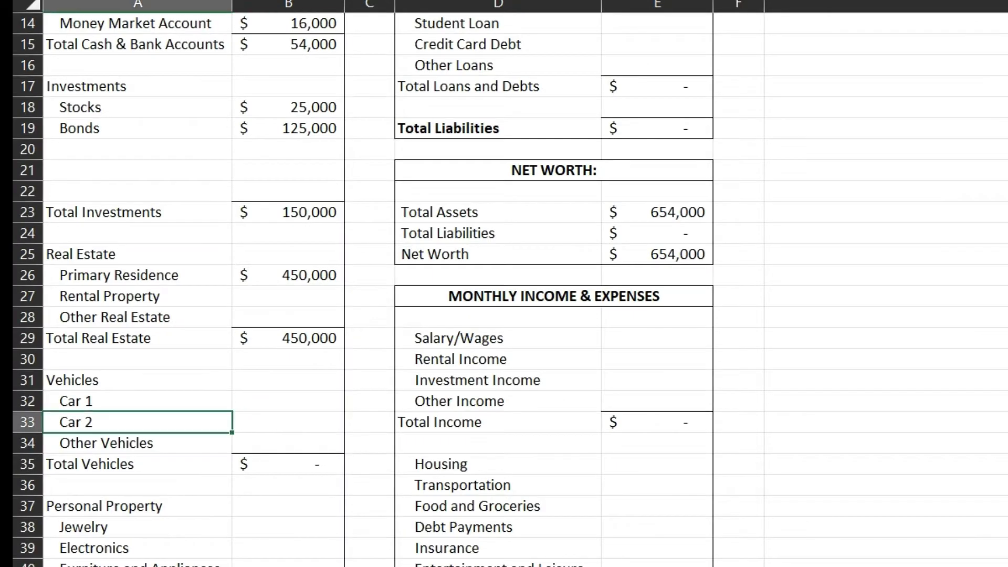
- Enter 12,500 as the Car 1 value in the Vehicles section
{"action": "left_click", "coordinate": [137, 401]}
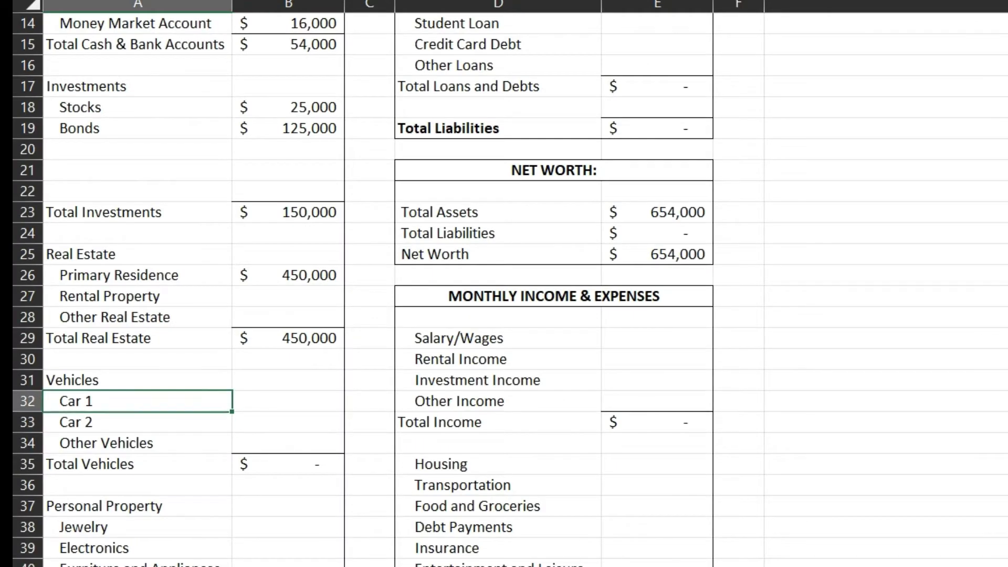
{"action": "left_click", "coordinate": [287, 401]}
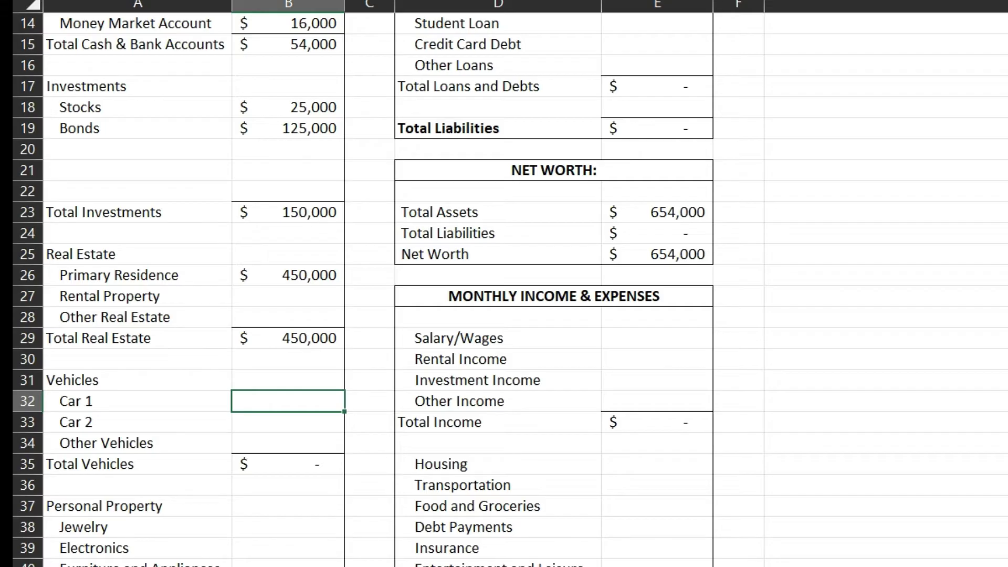
{"action": "type", "text": "125000"}
{"action": "key", "text": "Return"}
{"action": "key", "text": "Up"}
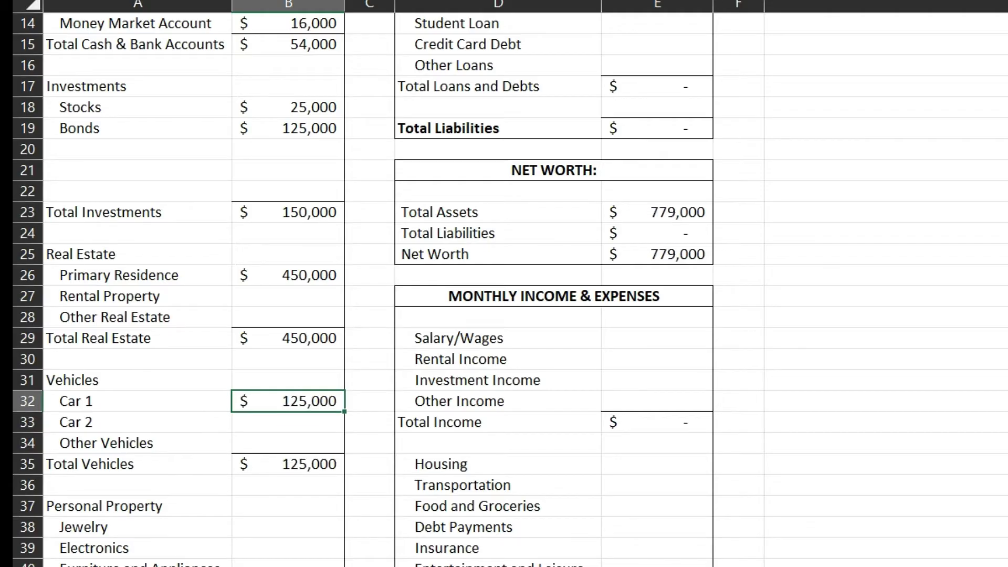
{"action": "type", "text": "12500"}
{"action": "key", "text": "Return"}
- Enter 1,000 as the Electronics value in the Personal Property section
{"action": "scroll", "coordinate": [504, 283], "scroll_direction": "down", "scroll_amount": 3}
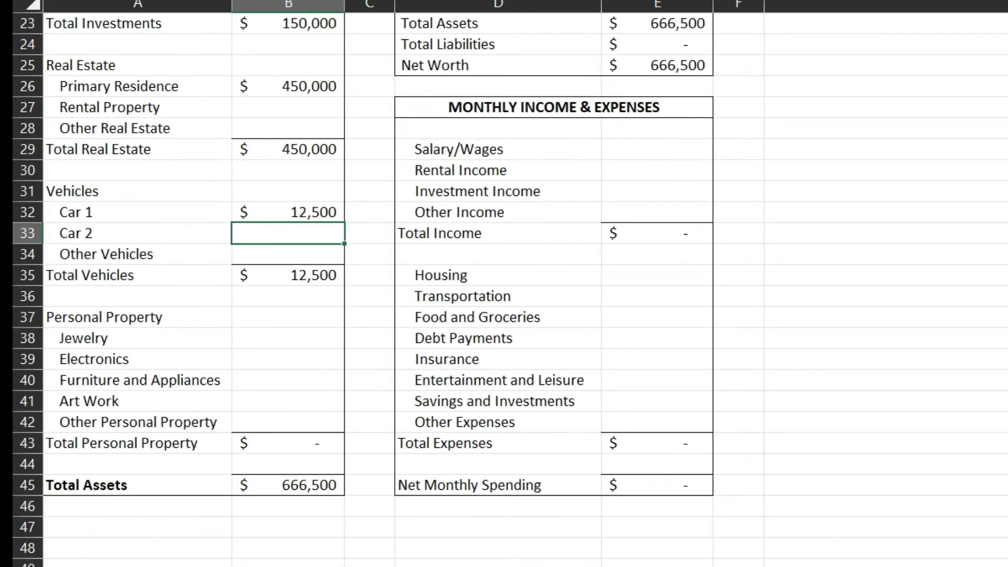
{"action": "left_click", "coordinate": [138, 338]}
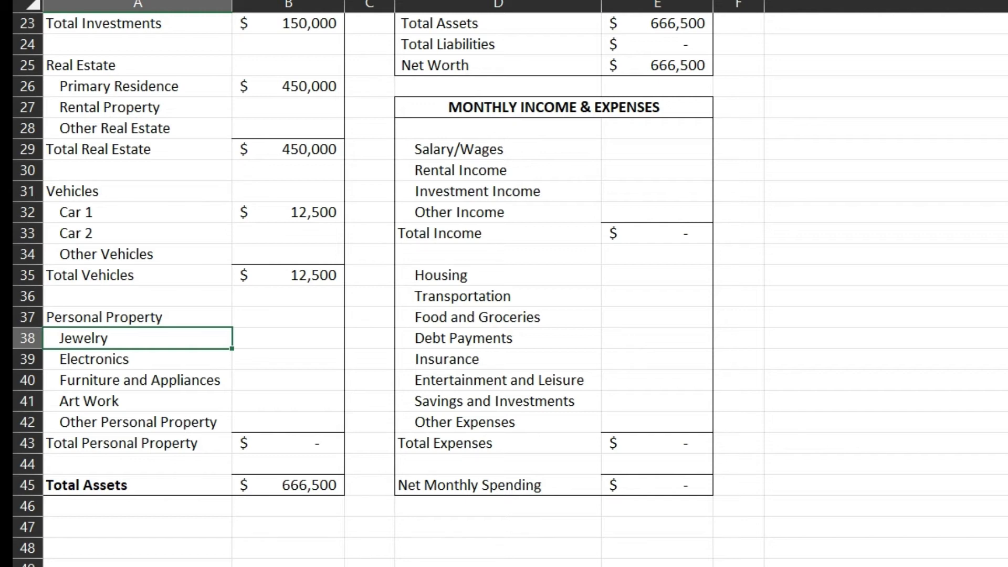
{"action": "key", "text": "Down"}
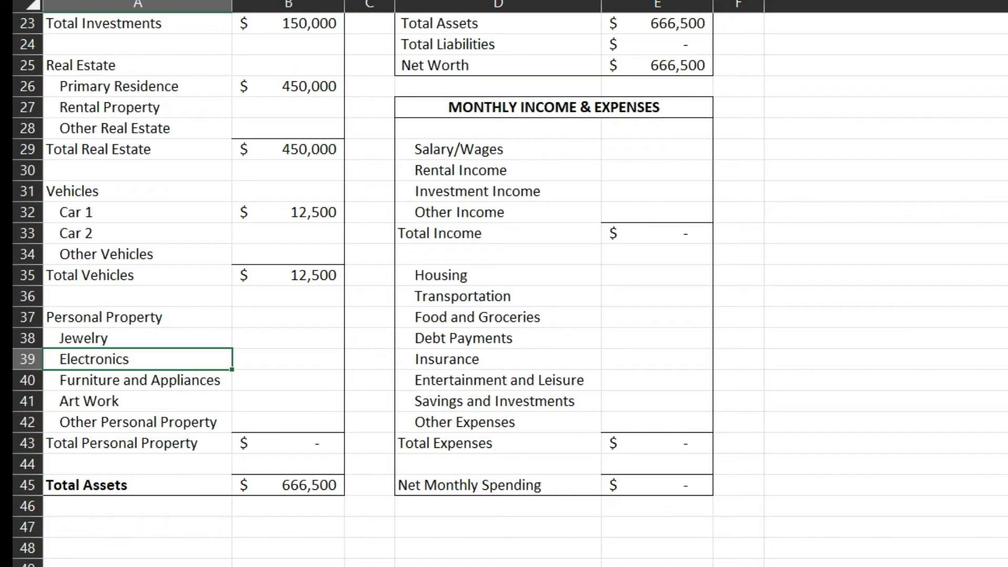
{"action": "key", "text": "Down"}
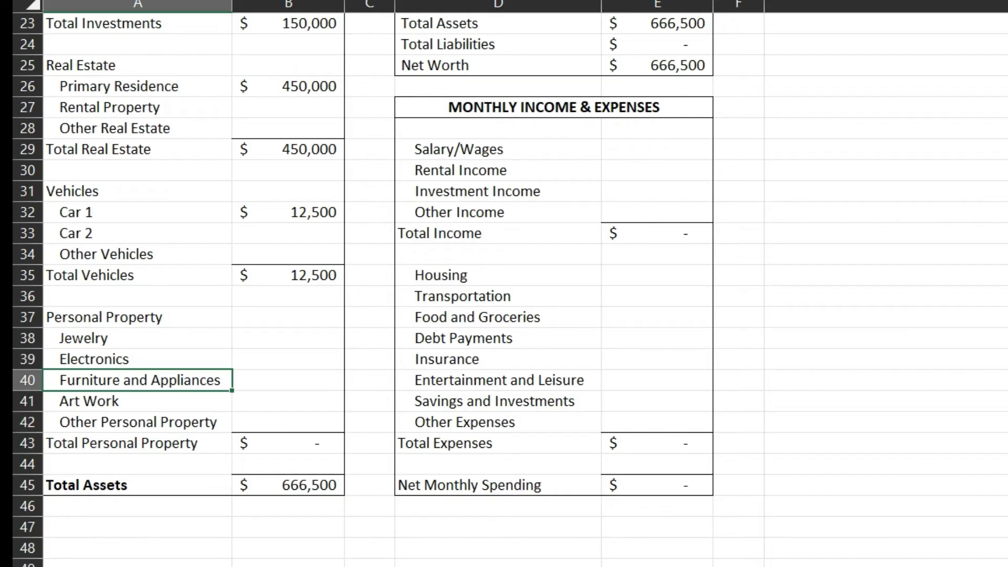
{"action": "key", "text": "Right"}
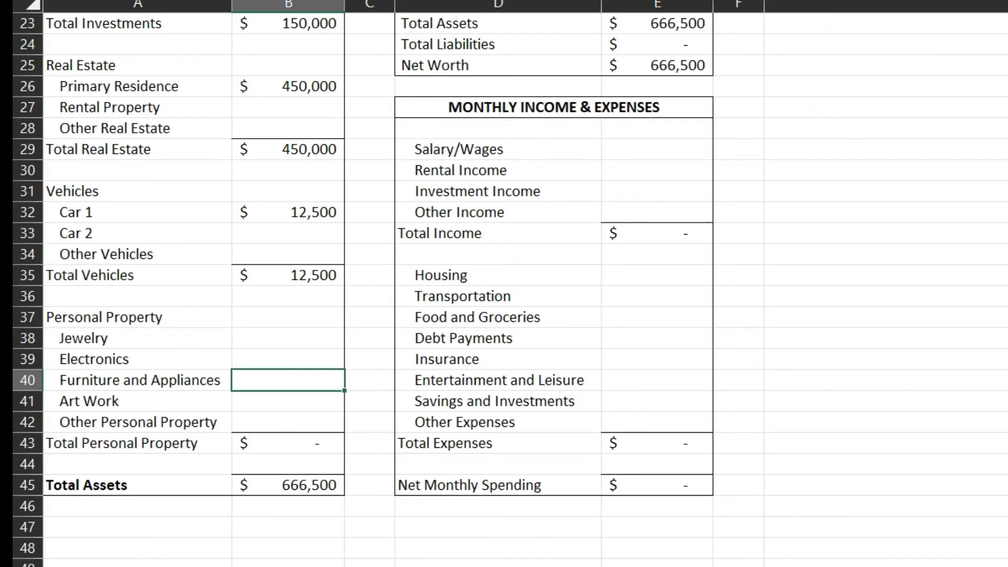
{"action": "left_click", "coordinate": [287, 359]}
{"action": "type", "text": "1000"}
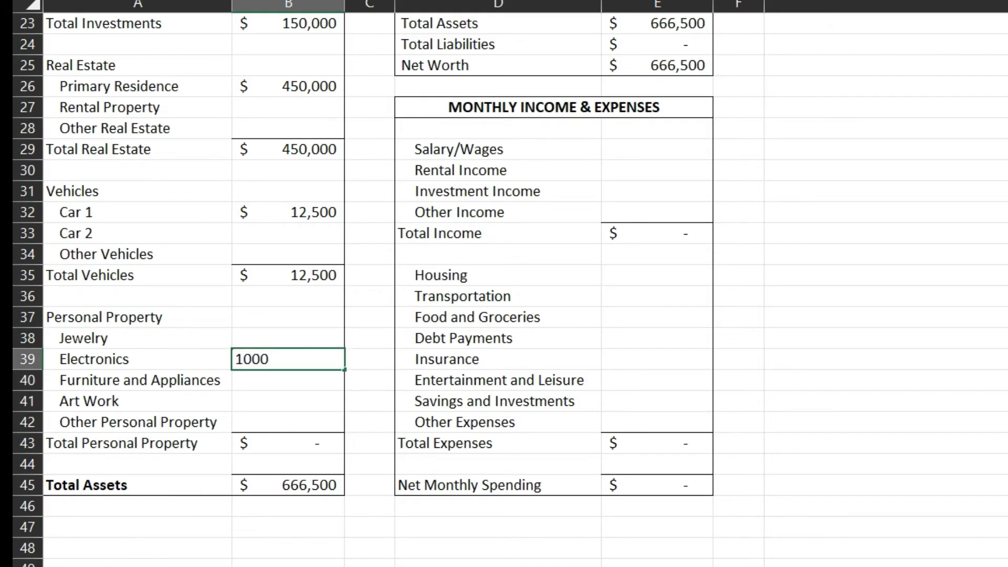
{"action": "key", "text": "Up"}
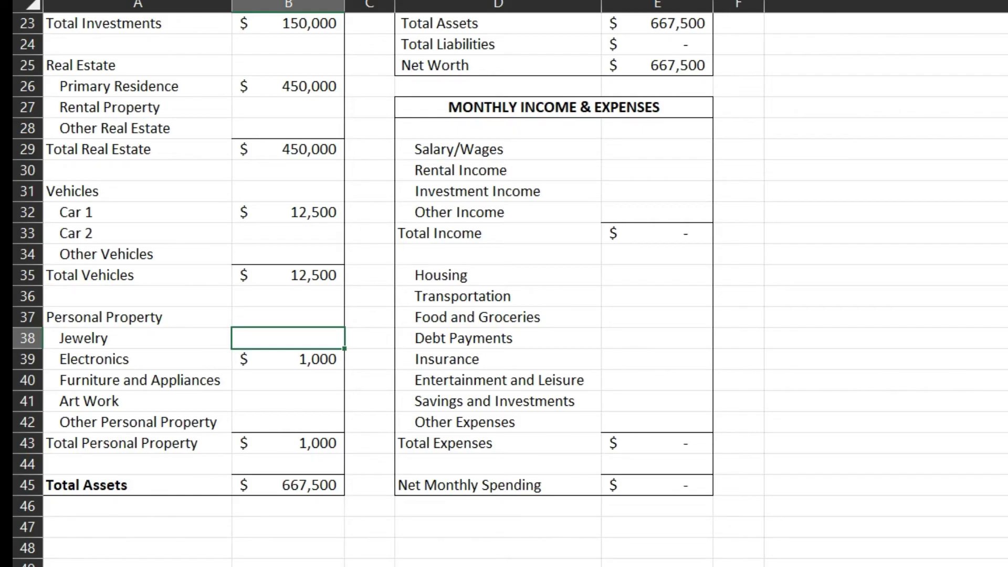
- Enter 10,000 for Jewelry and 10,000 for Furniture and Appliances in the Personal Property section
{"action": "type", "text": "10000"}
{"action": "key", "text": "Return"}
{"action": "key", "text": "Down"}
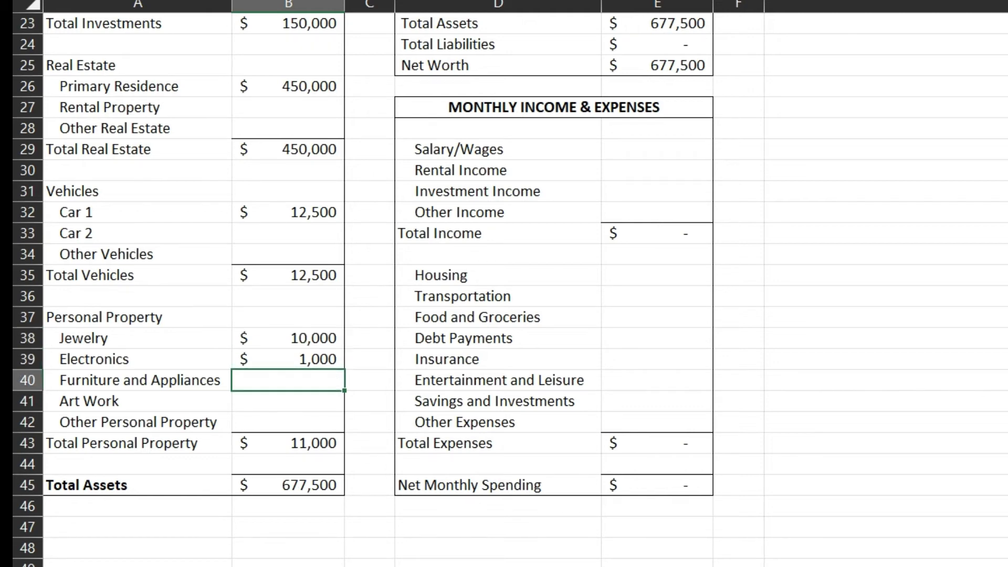
{"action": "type", "text": "10000"}
{"action": "key", "text": "Return"}
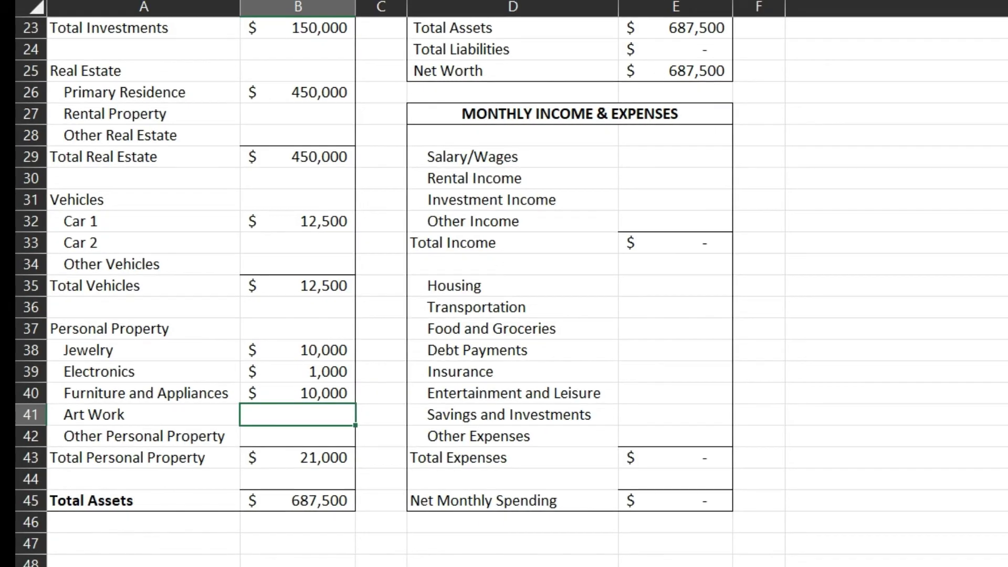
{"action": "key", "text": "Down"}
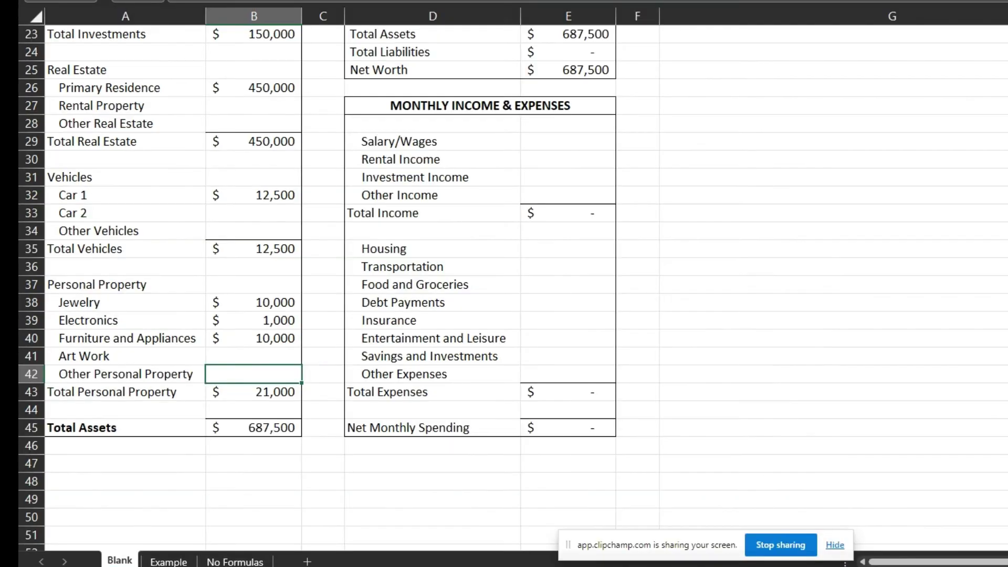
- Review the completed assets section down to the Total Assets amount
{"action": "scroll", "coordinate": [504, 283], "scroll_direction": "up", "scroll_amount": 7}
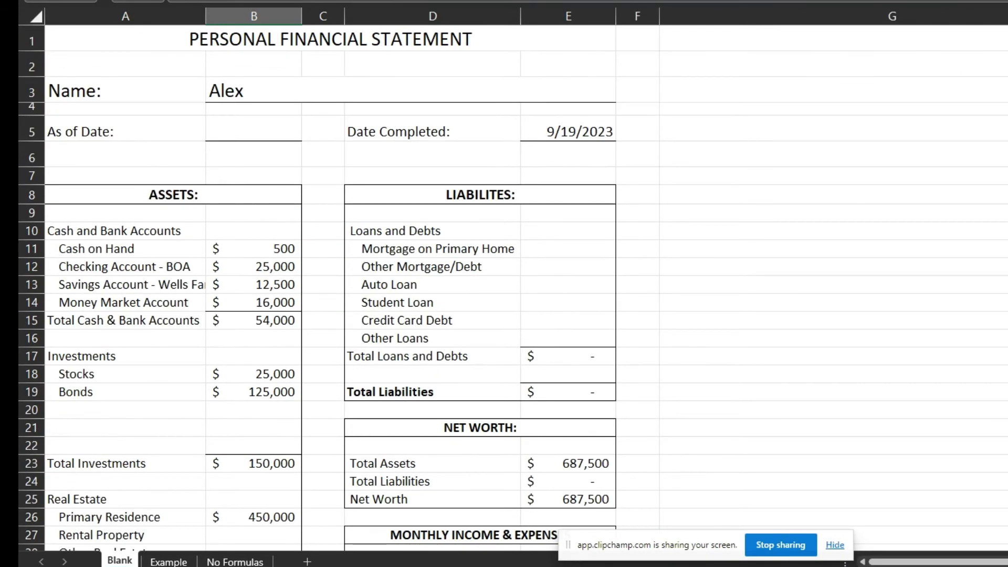
{"action": "scroll", "coordinate": [504, 283], "scroll_direction": "down", "scroll_amount": 3}
{"action": "scroll", "coordinate": [504, 283], "scroll_direction": "down", "scroll_amount": 8}
{"action": "left_click", "coordinate": [254, 231]}
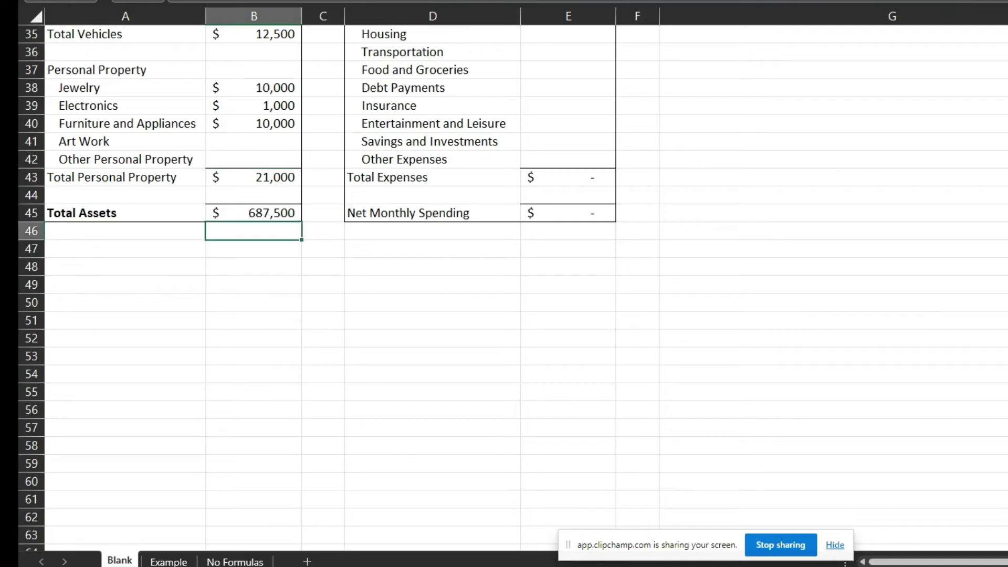
{"action": "left_click", "coordinate": [254, 213]}
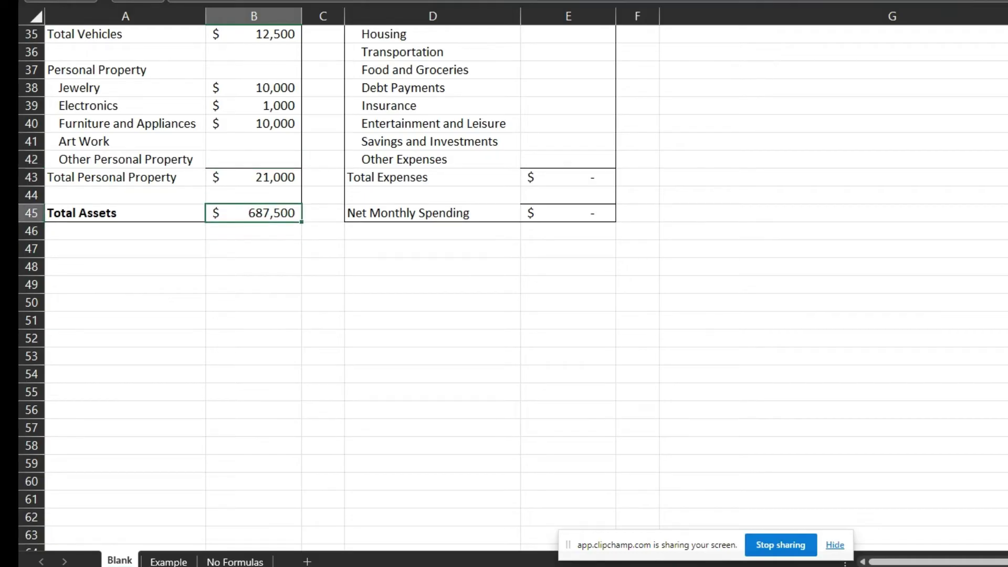
- Enter 250,000 as the Mortgage on Primary Home under Loans and Debts
{"action": "scroll", "coordinate": [504, 284], "scroll_direction": "up", "scroll_amount": 11}
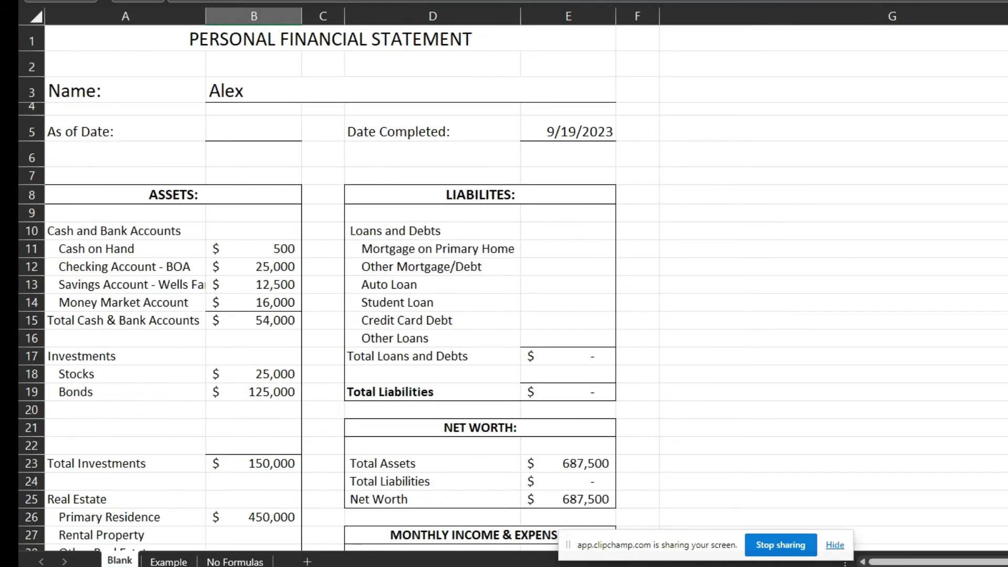
{"action": "left_click", "coordinate": [568, 302]}
{"action": "left_click", "coordinate": [568, 249]}
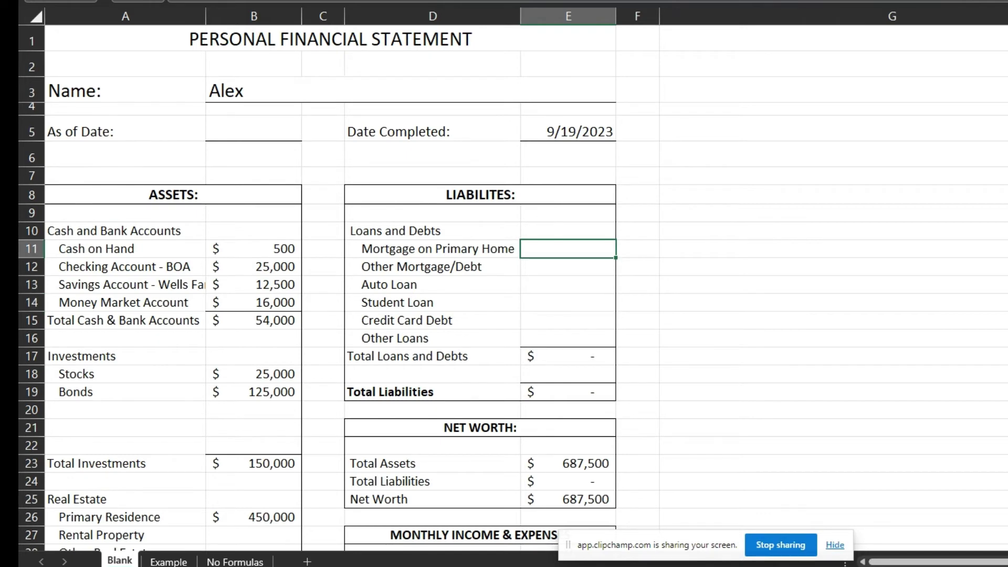
{"action": "type", "text": "25000"}
{"action": "key", "text": "Return"}
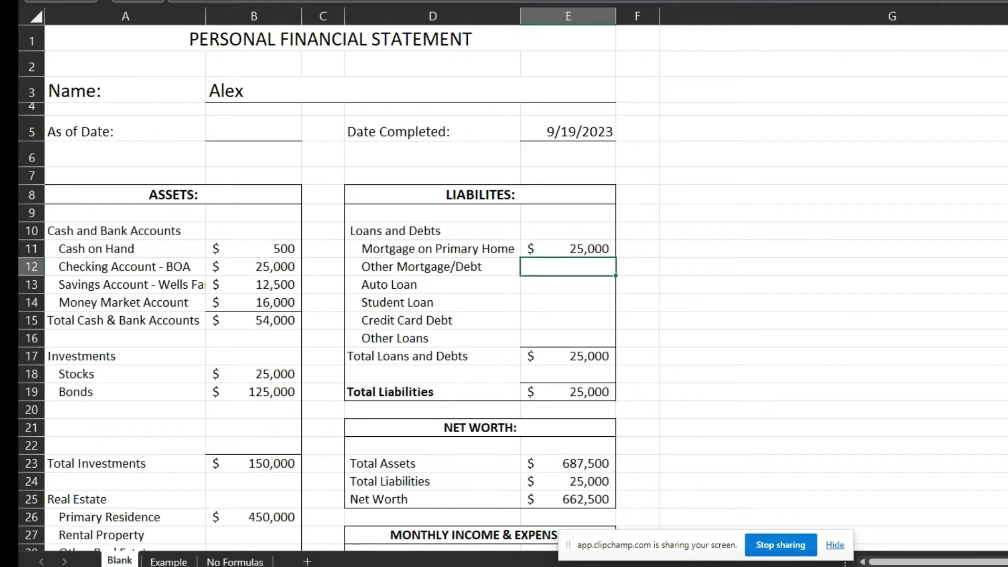
{"action": "left_click", "coordinate": [567, 248]}
{"action": "double_click", "coordinate": [568, 248]}
{"action": "type", "text": "0"}
{"action": "key", "text": "Return"}
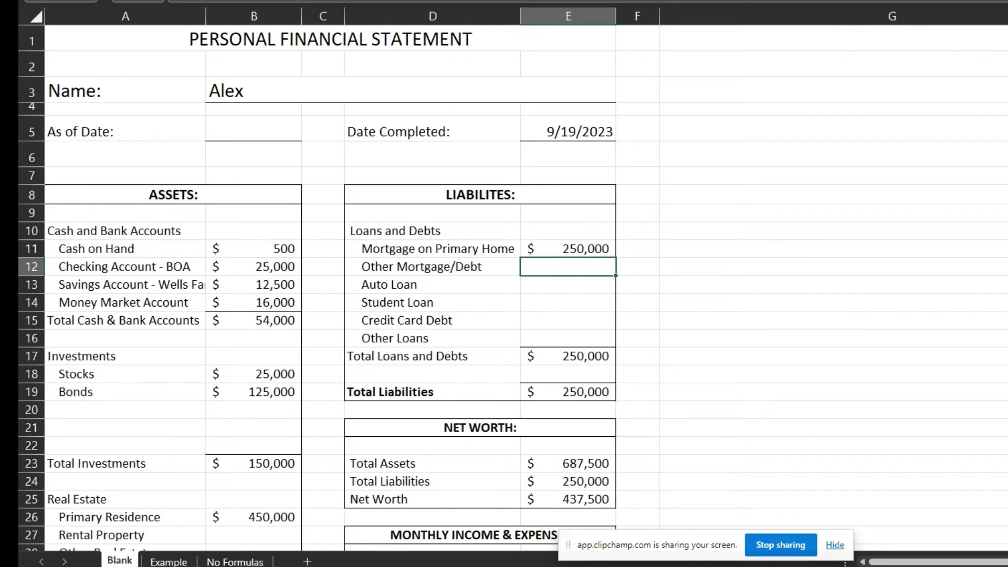
- Clear the unused liability labels from Other Mortgage/Debt through Other Loans under Loans and Debts
{"action": "key", "text": "Down"}
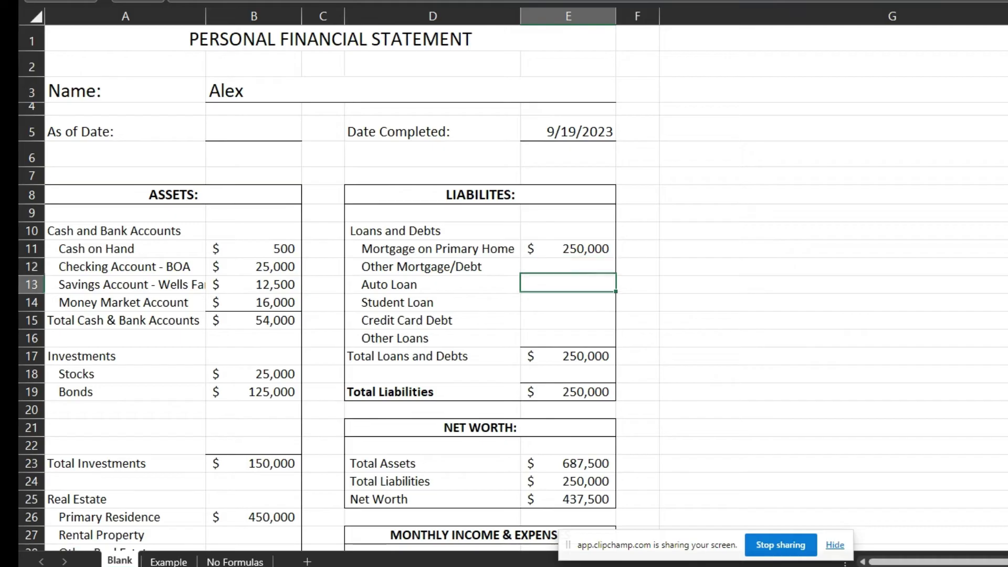
{"action": "key", "text": "Down"}
{"action": "key", "text": "Down"}
{"action": "key", "text": "Up"}
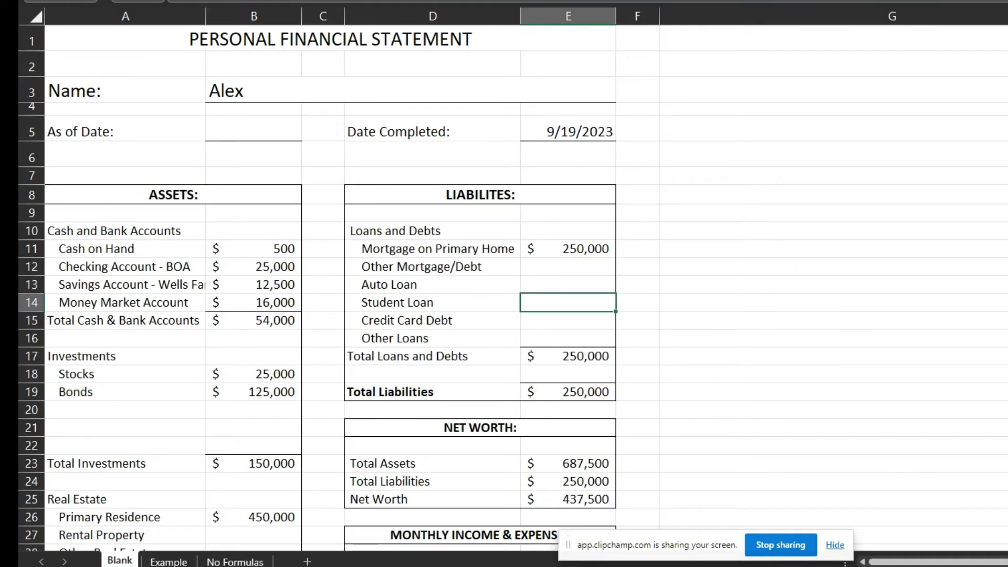
{"action": "left_click_drag", "start_coordinate": [432, 267], "coordinate": [432, 338]}
{"action": "key", "text": "Delete"}
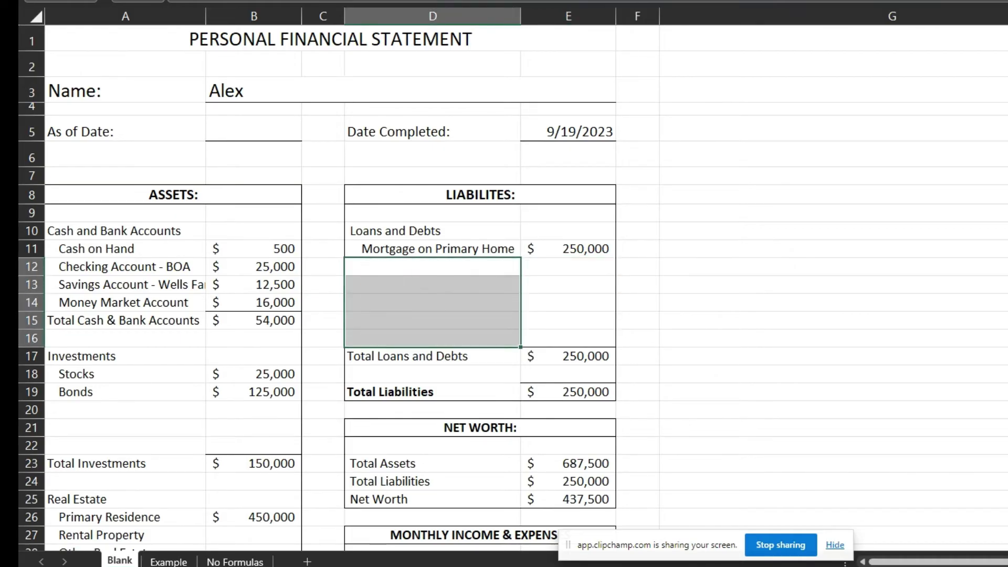
- Review the Total Assets, Total Liabilities and Net Worth amounts in the Net Worth section
{"action": "scroll", "coordinate": [504, 283], "scroll_direction": "down", "scroll_amount": 2}
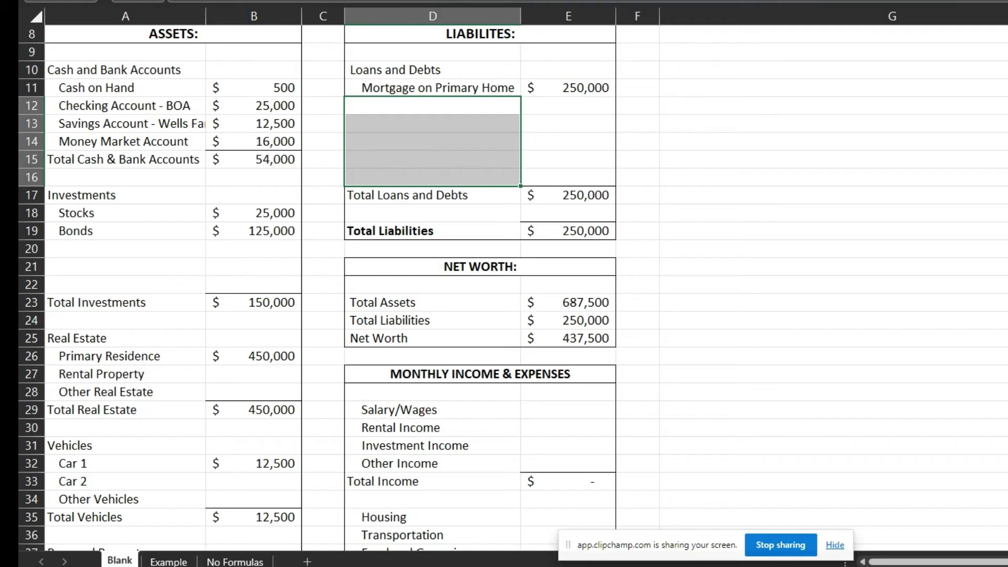
{"action": "scroll", "coordinate": [504, 284], "scroll_direction": "down", "scroll_amount": 2}
{"action": "left_click", "coordinate": [568, 194]}
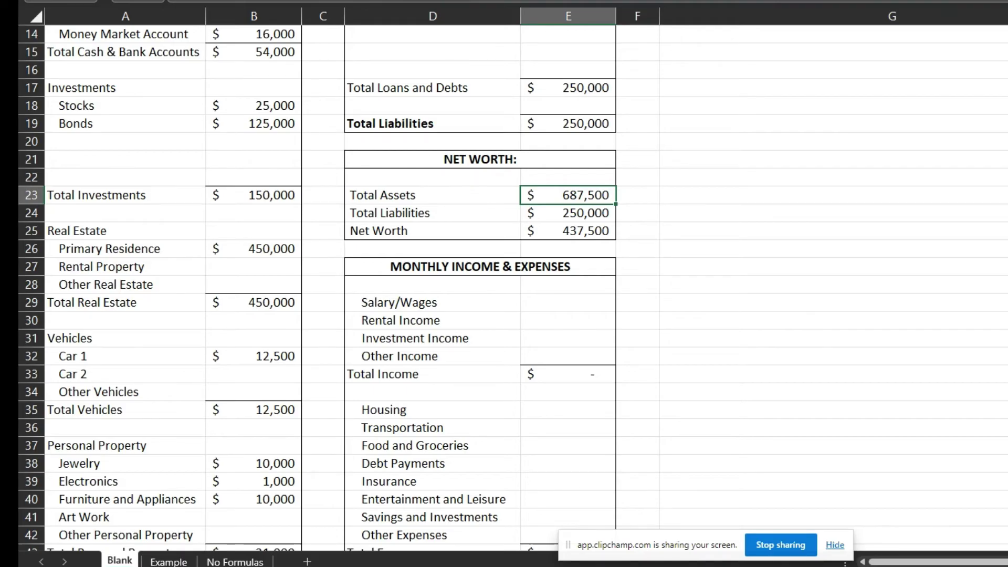
{"action": "left_click", "coordinate": [568, 213]}
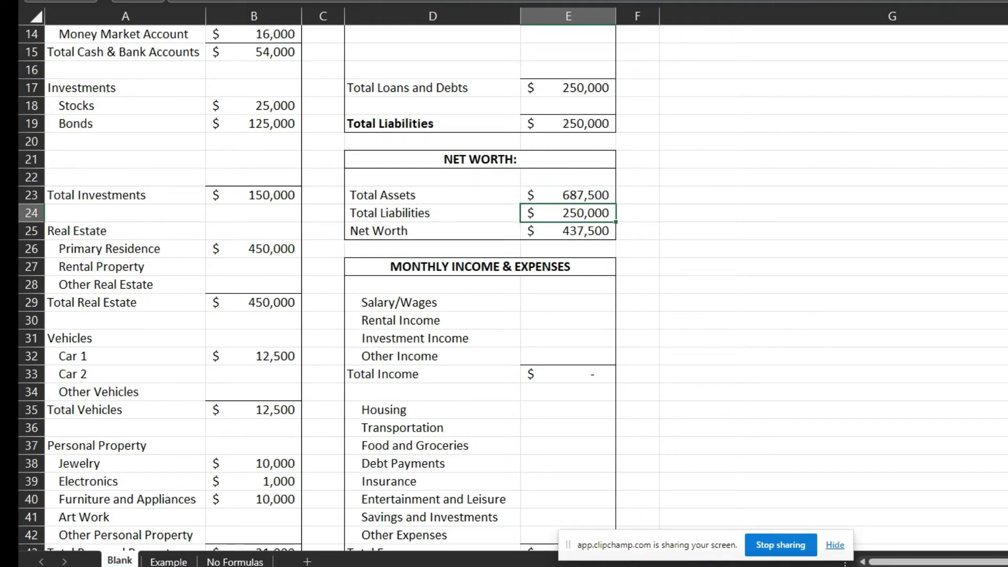
{"action": "left_click", "coordinate": [568, 123]}
{"action": "left_click", "coordinate": [568, 213]}
{"action": "left_click", "coordinate": [568, 195]}
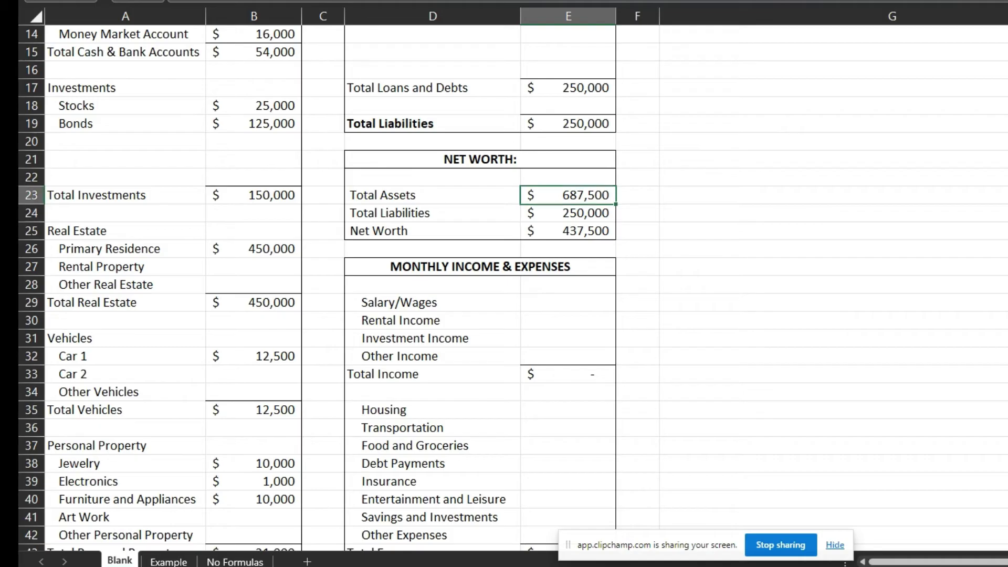
{"action": "left_click", "coordinate": [568, 212]}
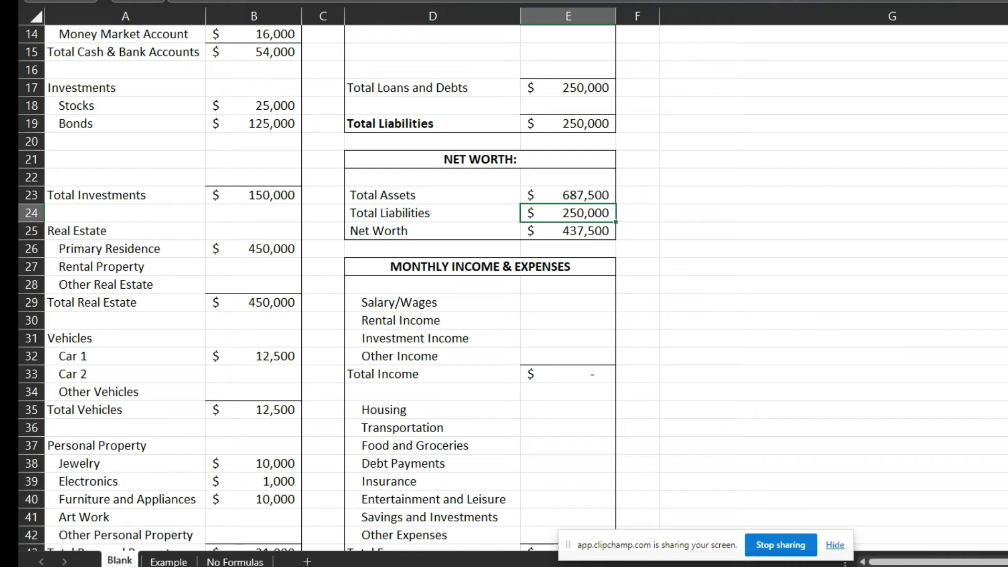
{"action": "left_click", "coordinate": [568, 231]}
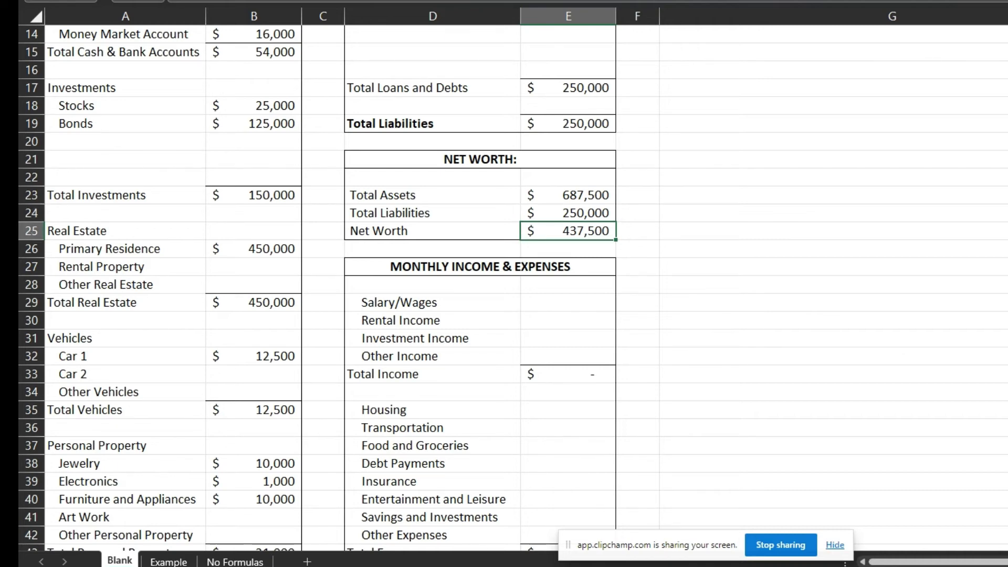
- Examine the Monthly Income & Expenses section from its heading down to Net Monthly Spending
{"action": "left_click", "coordinate": [568, 302]}
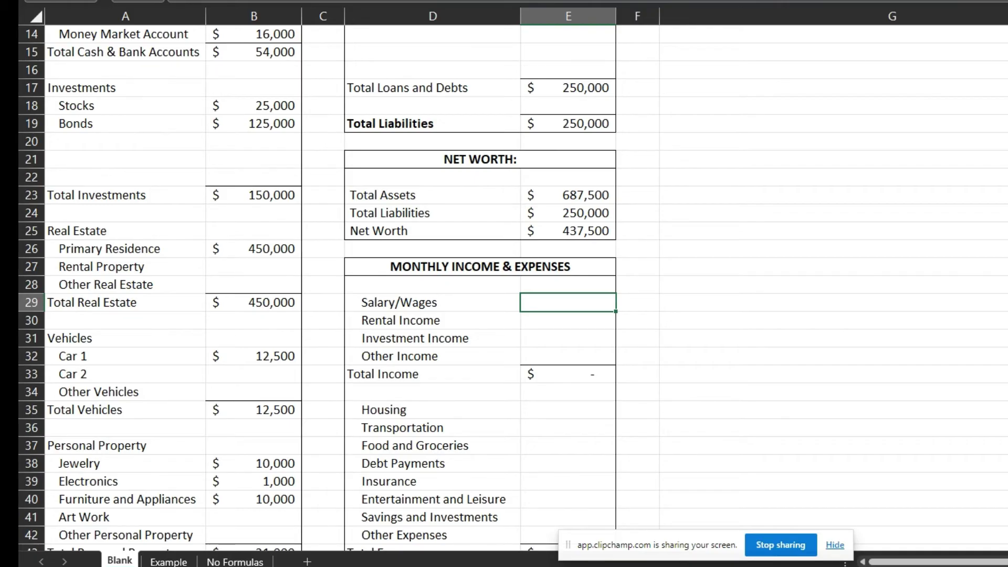
{"action": "left_click", "coordinate": [480, 266]}
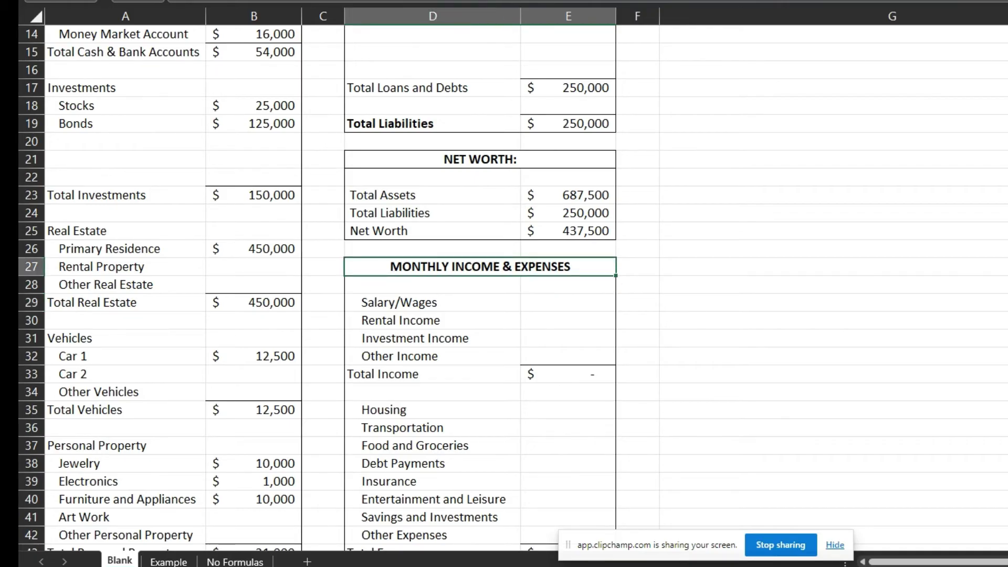
{"action": "scroll", "coordinate": [504, 283], "scroll_direction": "down", "scroll_amount": 7}
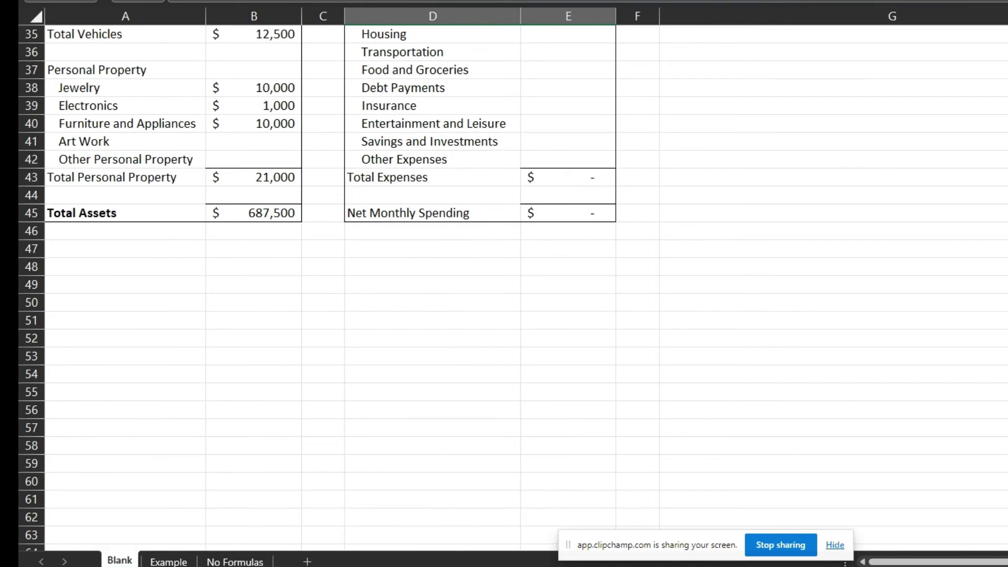
{"action": "scroll", "coordinate": [504, 283], "scroll_direction": "up", "scroll_amount": 7}
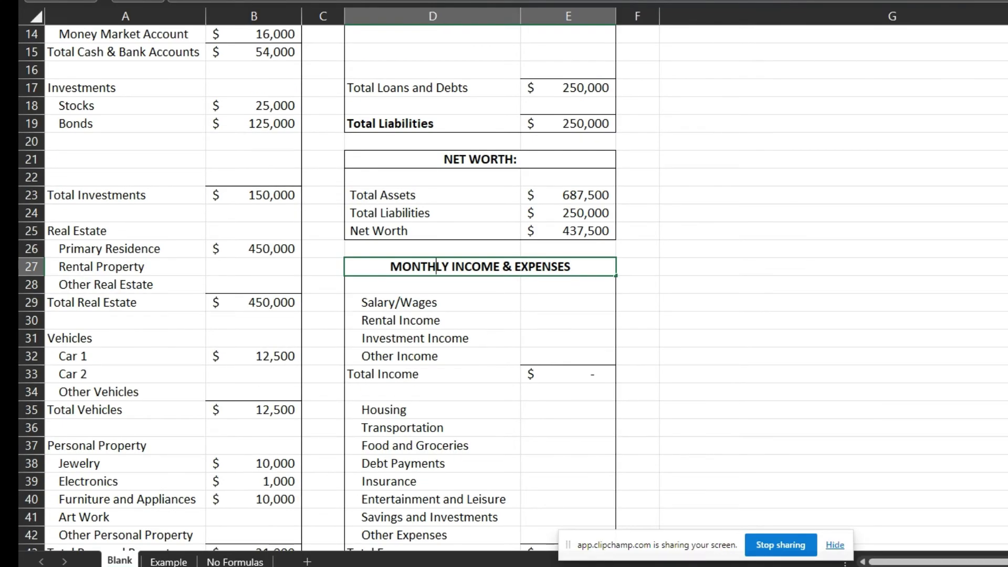
{"action": "scroll", "coordinate": [480, 283], "scroll_direction": "down", "scroll_amount": 5}
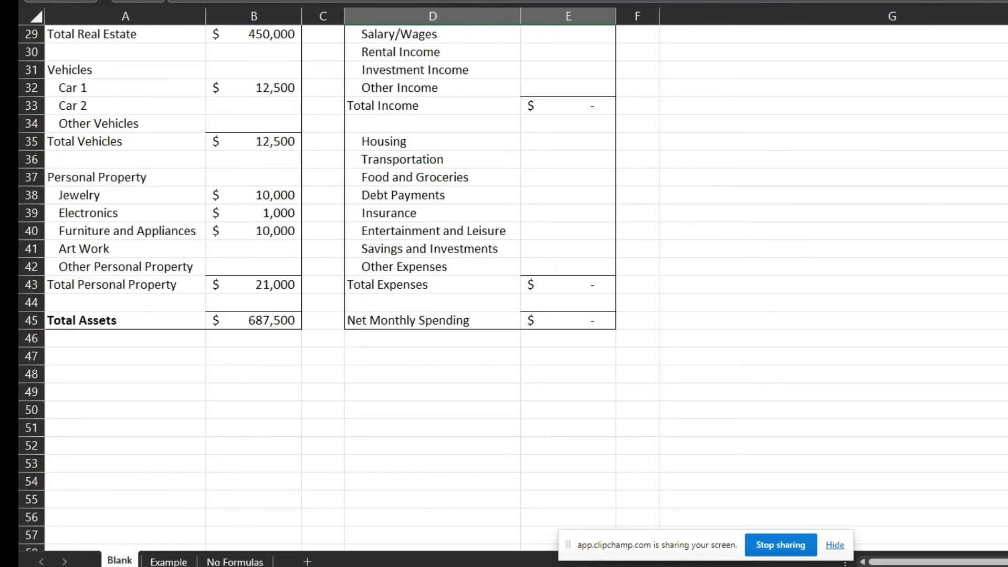
{"action": "left_click", "coordinate": [432, 320]}
{"action": "scroll", "coordinate": [432, 315], "scroll_direction": "up", "scroll_amount": 4}
{"action": "left_click", "coordinate": [433, 284]}
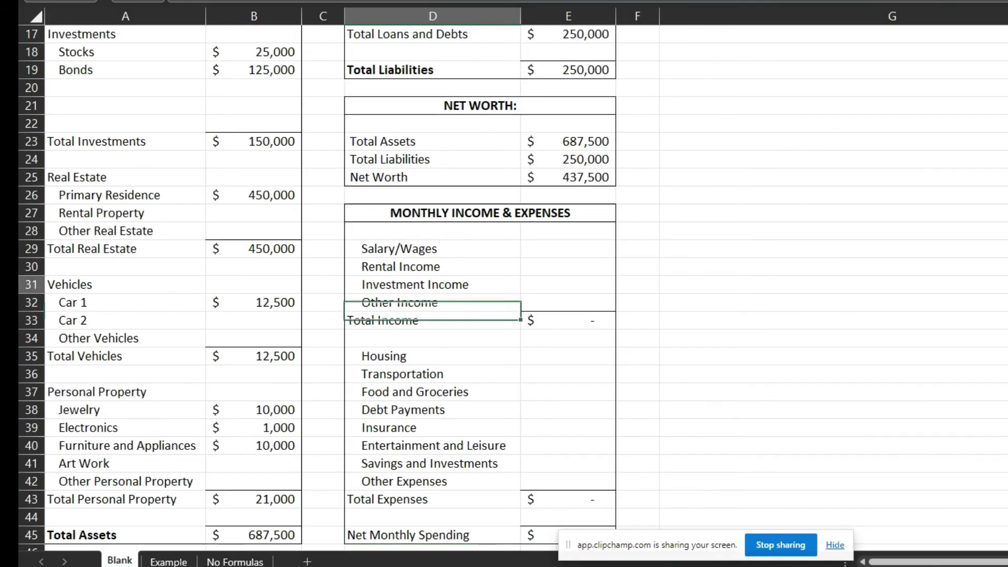
- Enter 1,500 as the Salary/Wages amount in the Monthly Income & Expenses section
{"action": "left_click", "coordinate": [432, 248]}
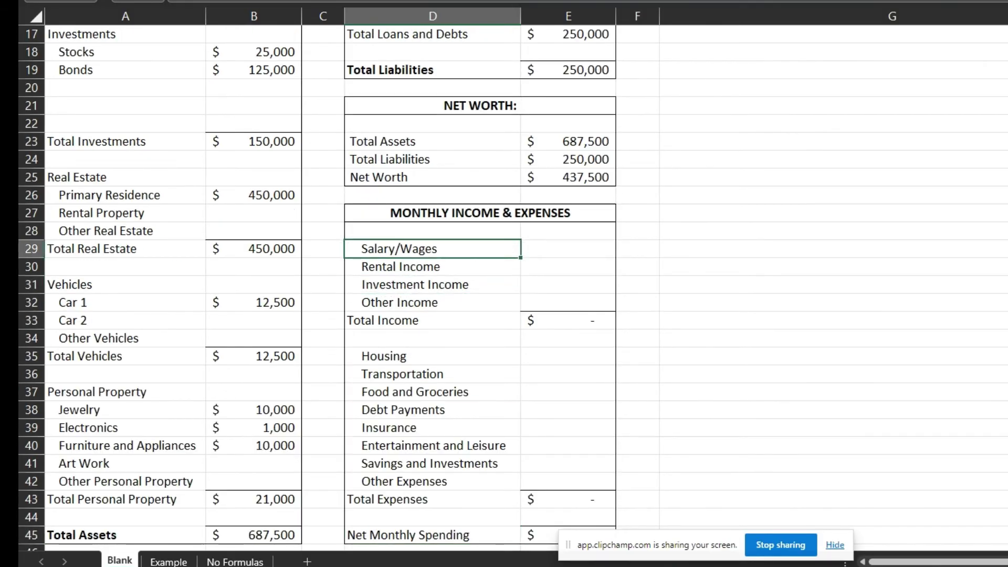
{"action": "left_click", "coordinate": [567, 248]}
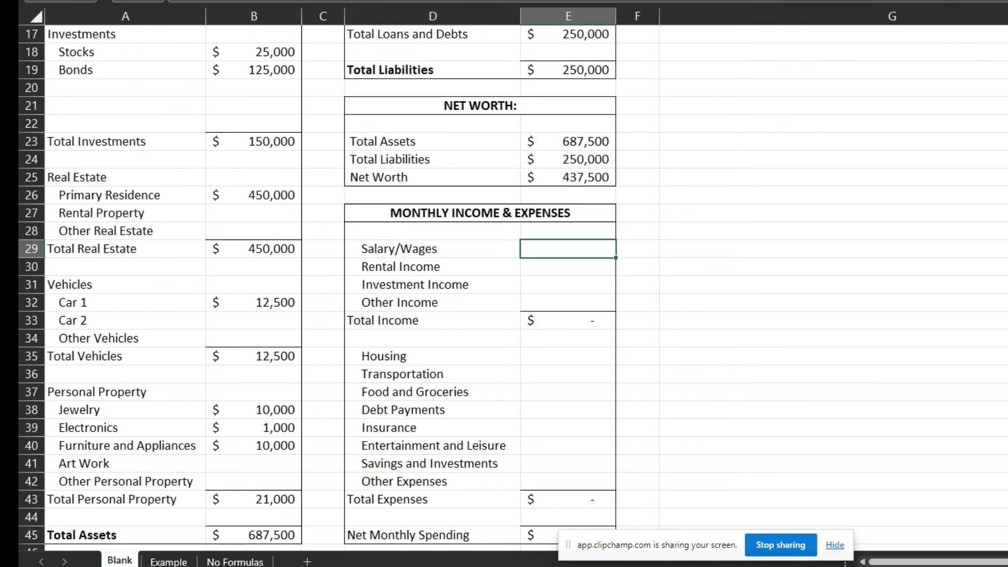
{"action": "type", "text": "25"}
{"action": "key", "text": "BackSpace"}
{"action": "key", "text": "BackSpace"}
{"action": "type", "text": "1500"}
{"action": "key", "text": "Return"}
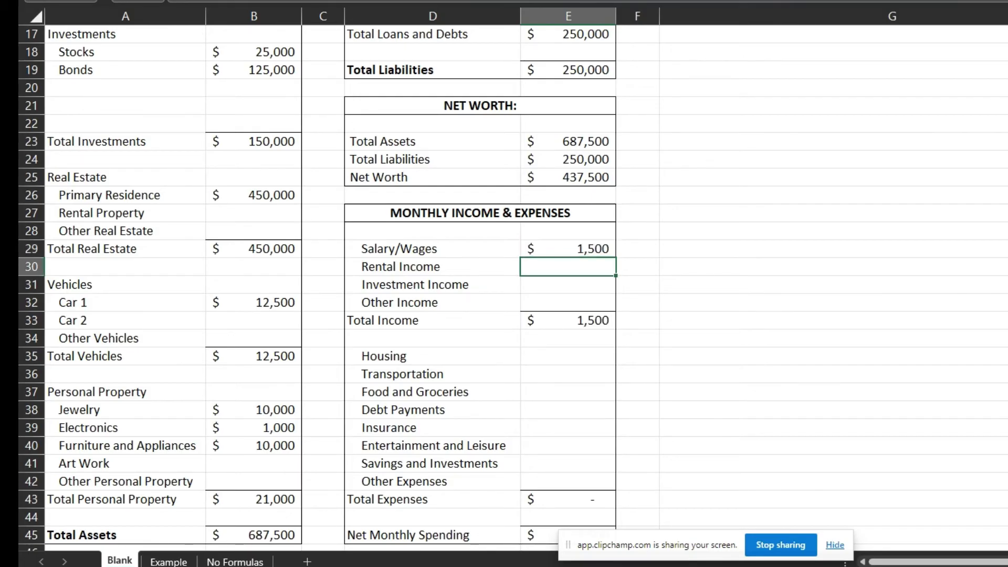
- Leave the other income lines blank and enter 1,250 as the monthly Housing expense
{"action": "key", "text": "Left"}
{"action": "key", "text": "Down"}
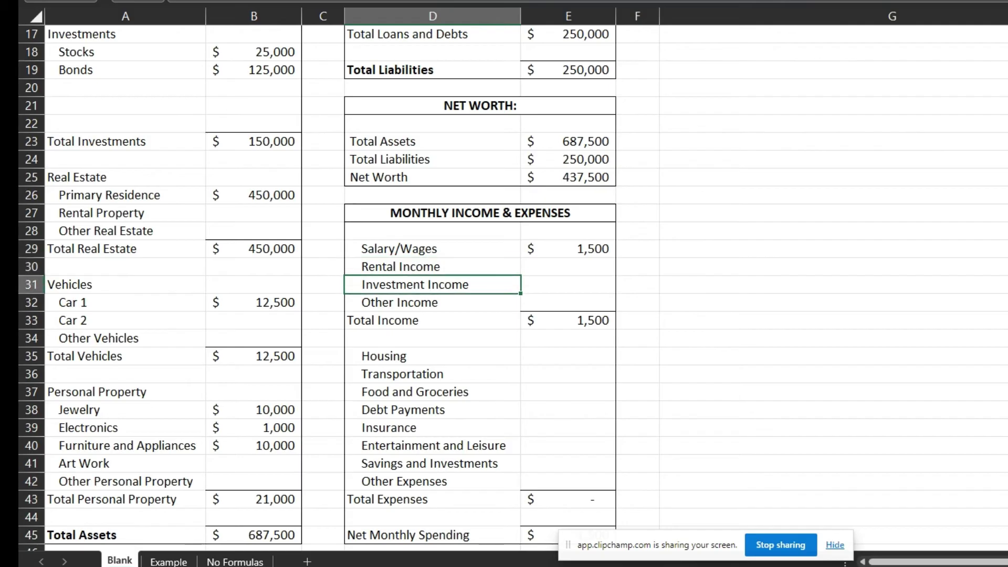
{"action": "key", "text": "Up"}
{"action": "key", "text": "Down"}
{"action": "key", "text": "Down"}
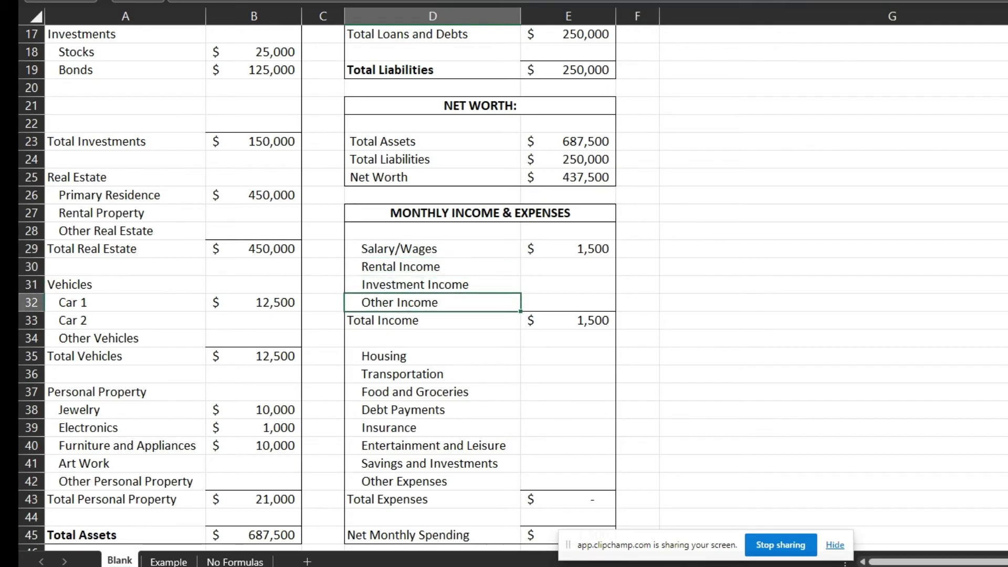
{"action": "left_click", "coordinate": [567, 356]}
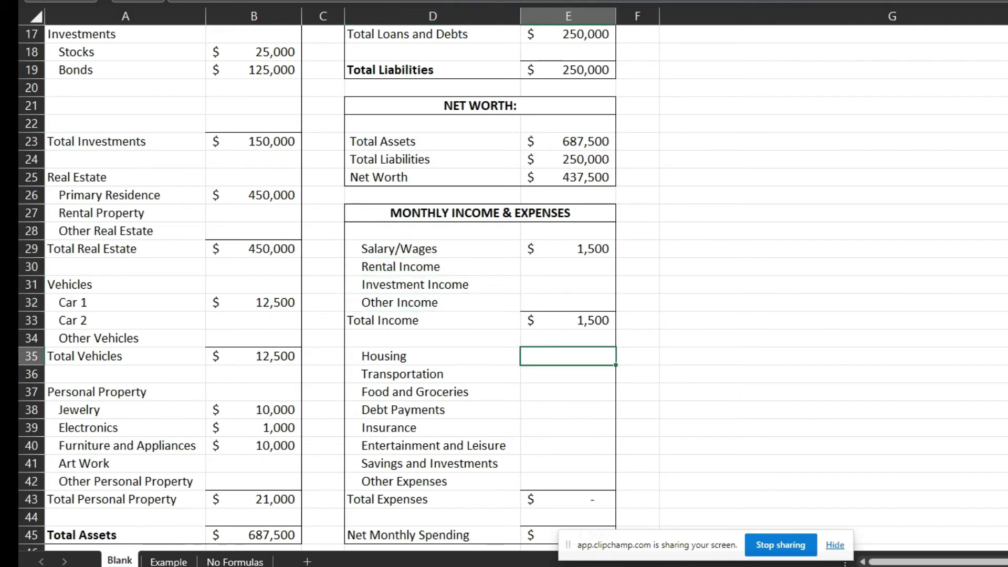
{"action": "type", "text": "1250"}
{"action": "key", "text": "Return"}
- Enter 250 for Transportation and 500 for Food and Groceries in the monthly expenses
{"action": "key", "text": "Up"}
{"action": "key", "text": "Left"}
{"action": "key", "text": "Down"}
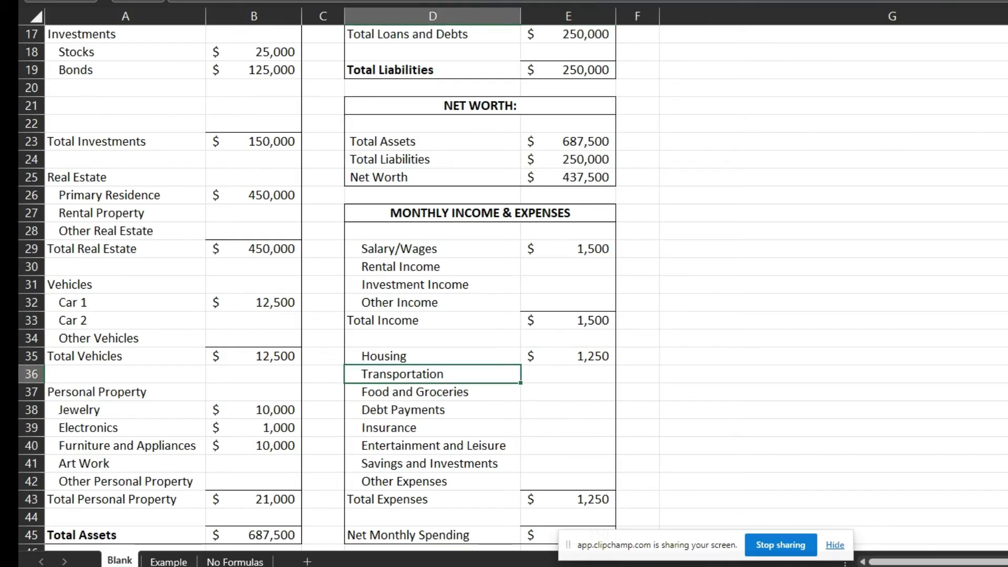
{"action": "key", "text": "Right"}
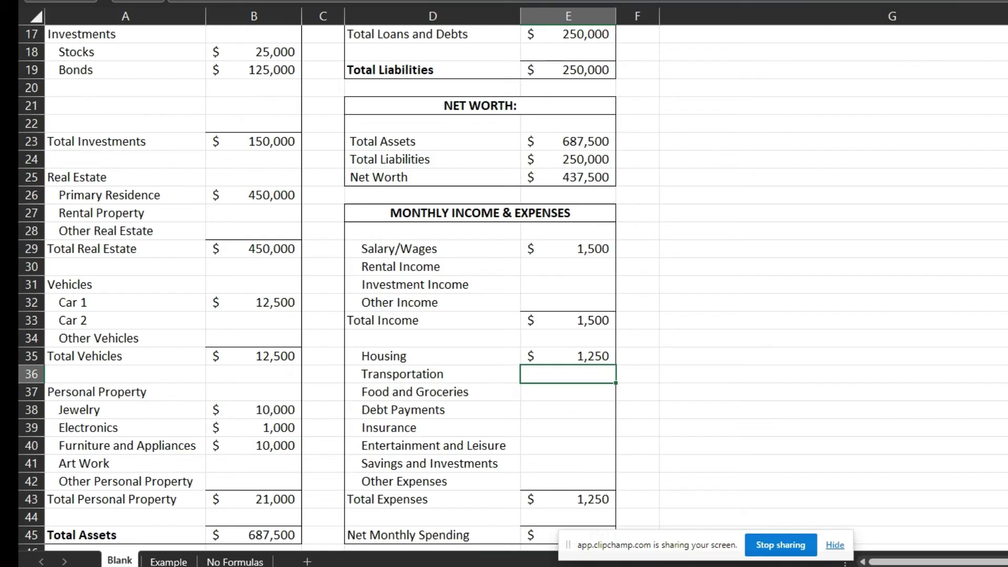
{"action": "type", "text": "250"}
{"action": "key", "text": "Return"}
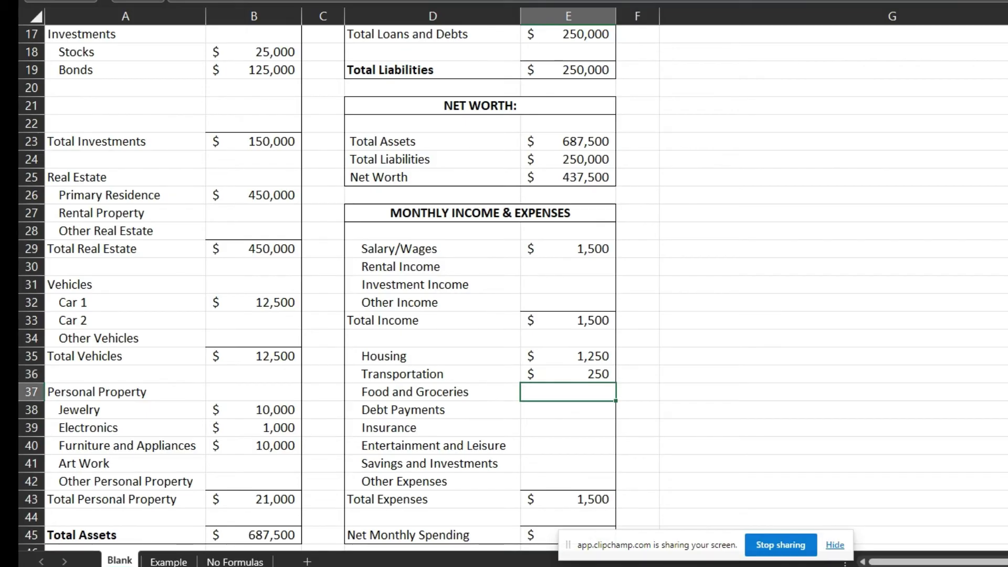
{"action": "type", "text": "500"}
{"action": "key", "text": "Return"}
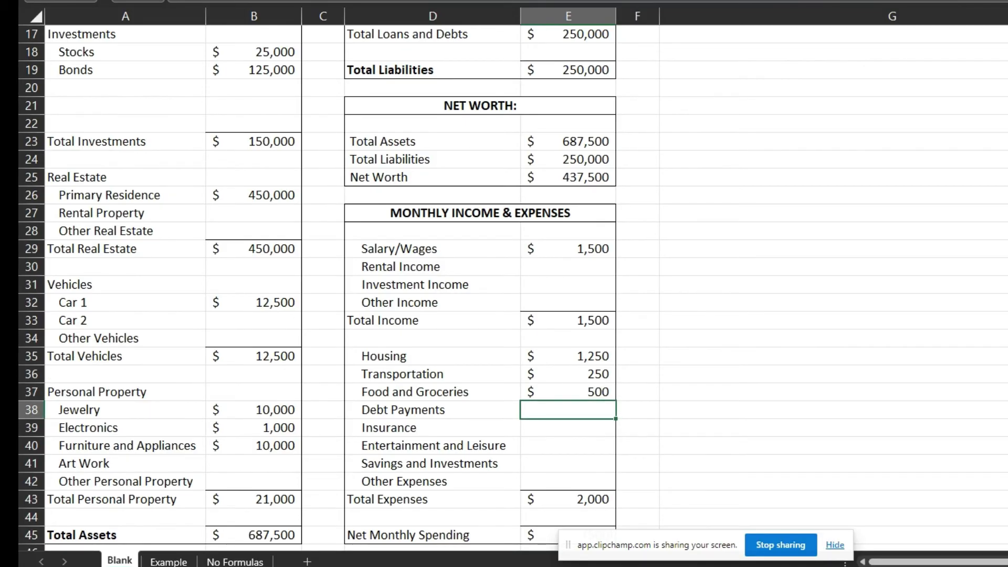
- Convert the Salary/Wages entry to a monthly amount with the formula =1500*4
{"action": "scroll", "coordinate": [512, 288], "scroll_direction": "down", "scroll_amount": 1}
{"action": "left_click", "coordinate": [568, 195]}
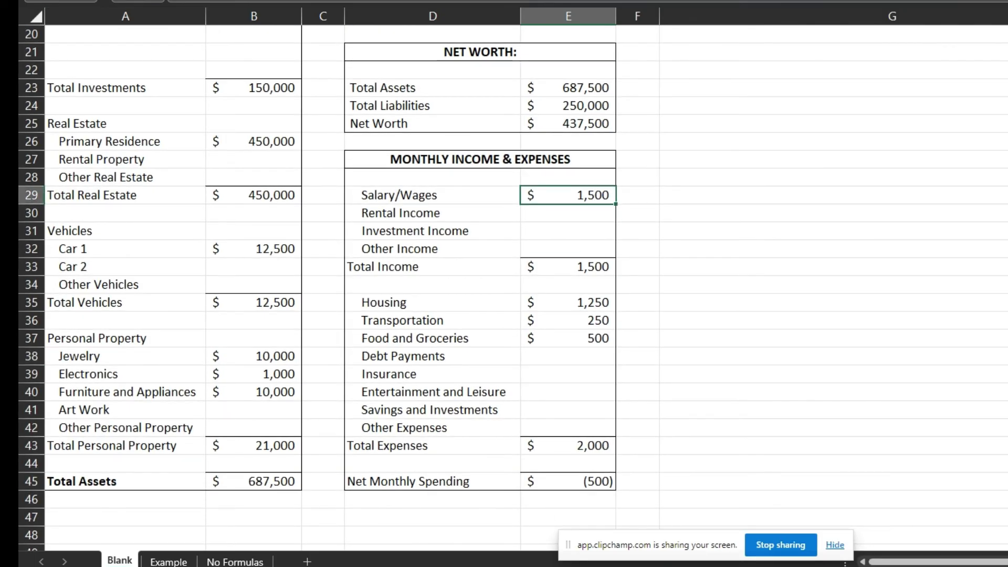
{"action": "key", "text": "F2"}
{"action": "type", "text": "*4"}
{"action": "key", "text": "Home"}
{"action": "type", "text": "="}
{"action": "key", "text": "Return"}
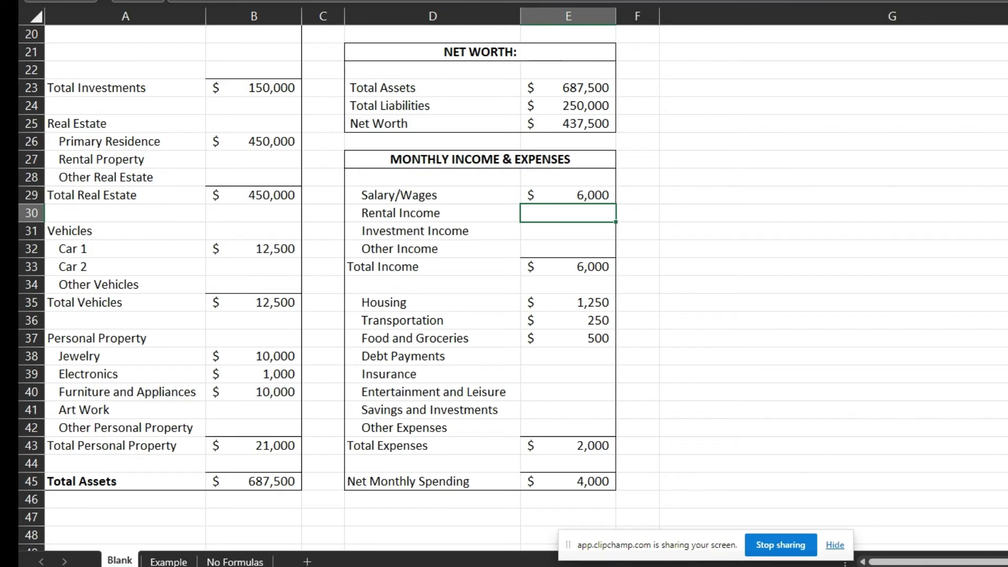
- Check the mortgage under Loans and Debts and enter 0 as the monthly Debt Payments expense
{"action": "left_click", "coordinate": [568, 356]}
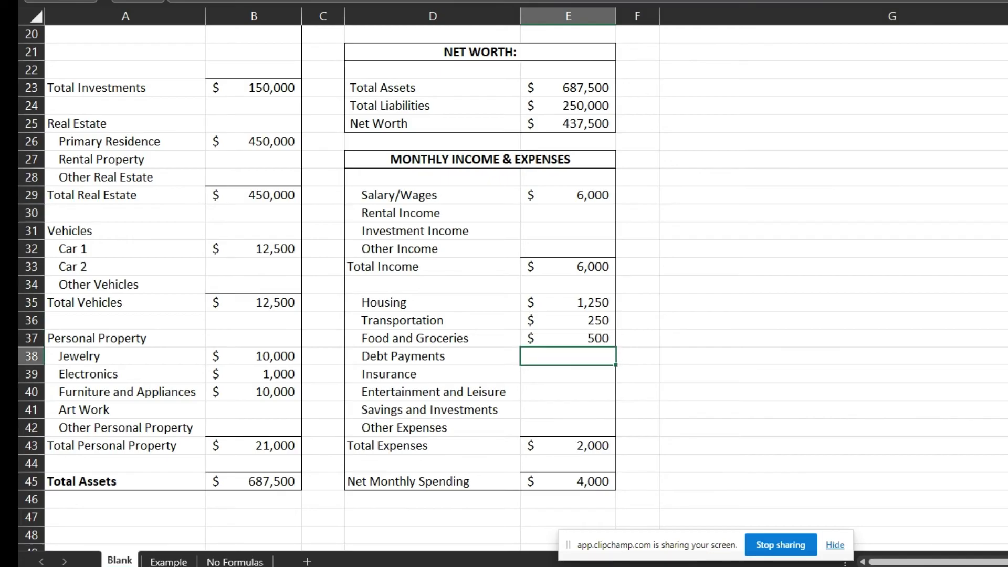
{"action": "scroll", "coordinate": [503, 283], "scroll_direction": "up", "scroll_amount": 4}
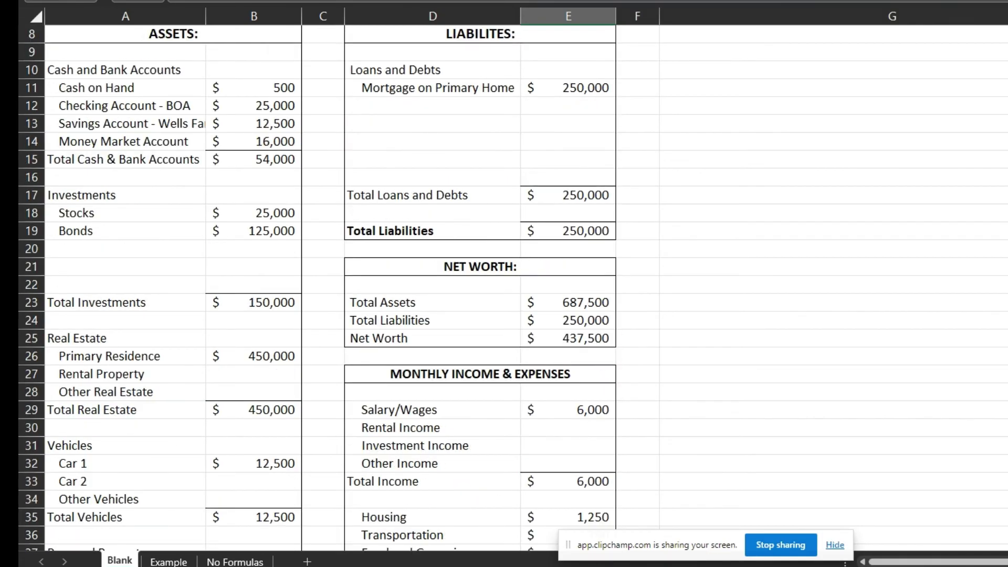
{"action": "left_click", "coordinate": [568, 87]}
{"action": "right_click", "coordinate": [503, 395]}
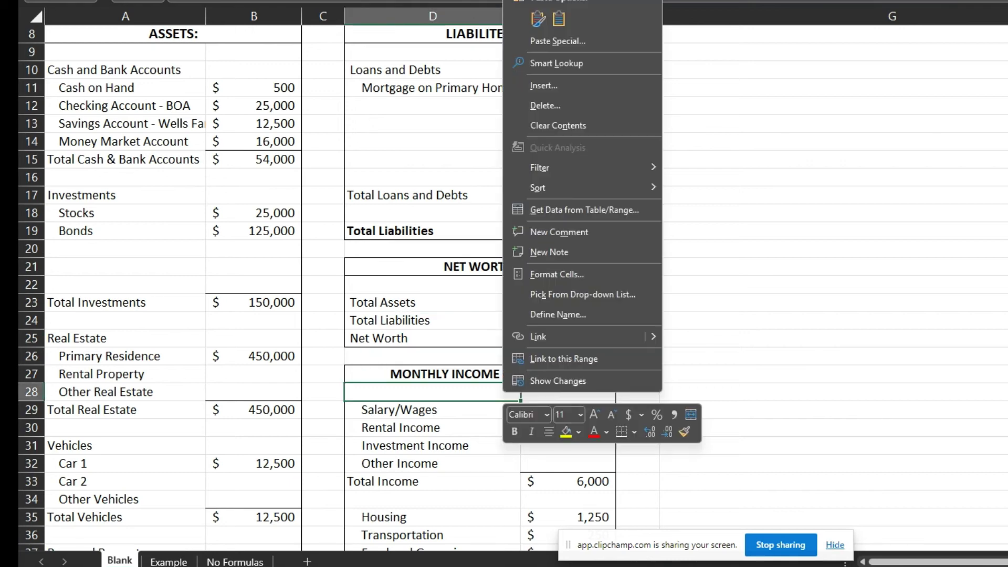
{"action": "left_click", "coordinate": [735, 374]}
{"action": "scroll", "coordinate": [512, 288], "scroll_direction": "down", "scroll_amount": 1}
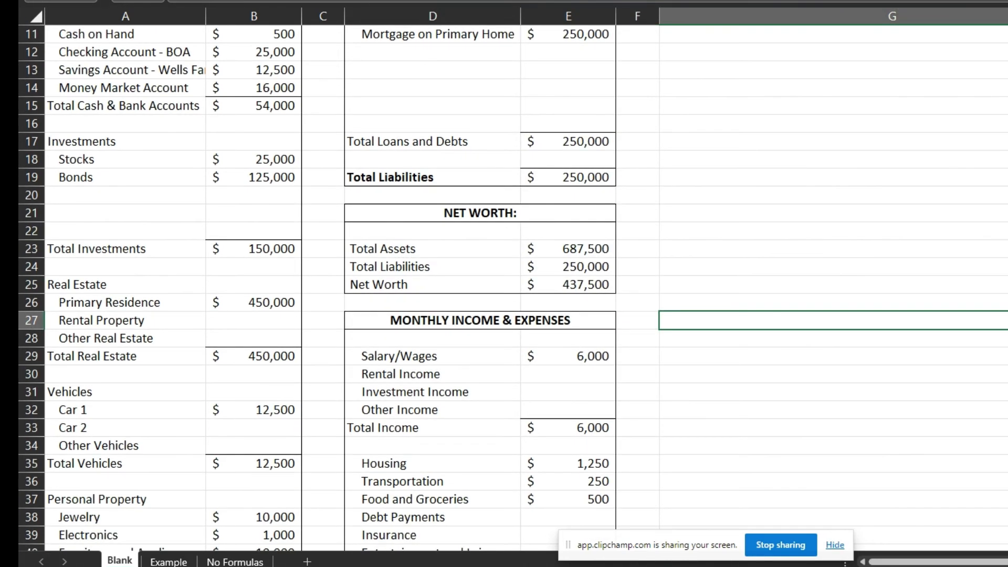
{"action": "left_click", "coordinate": [568, 464]}
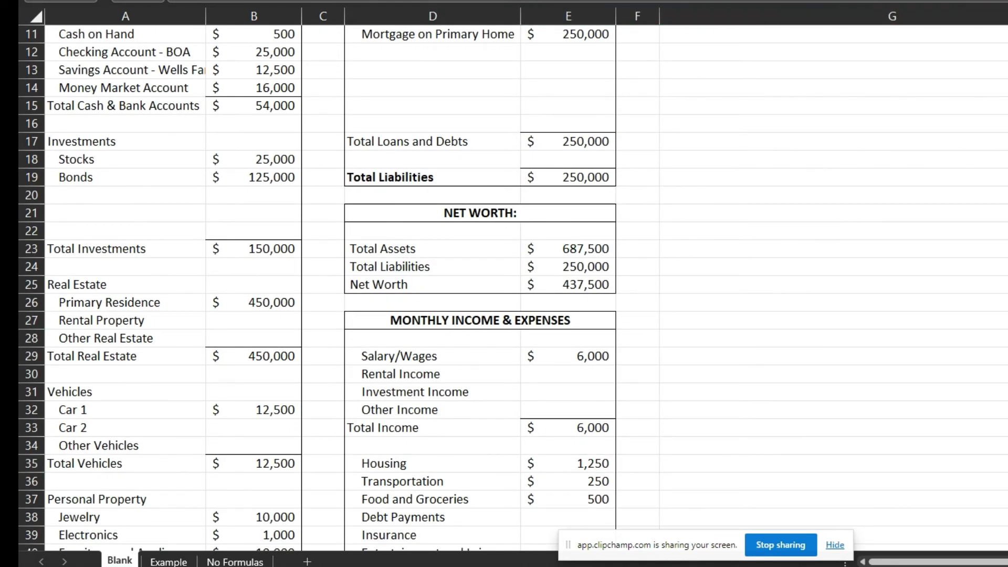
{"action": "key", "text": "Down"}
{"action": "key", "text": "Down"}
{"action": "key", "text": "Down"}
{"action": "type", "text": "0"}
{"action": "key", "text": "Return"}
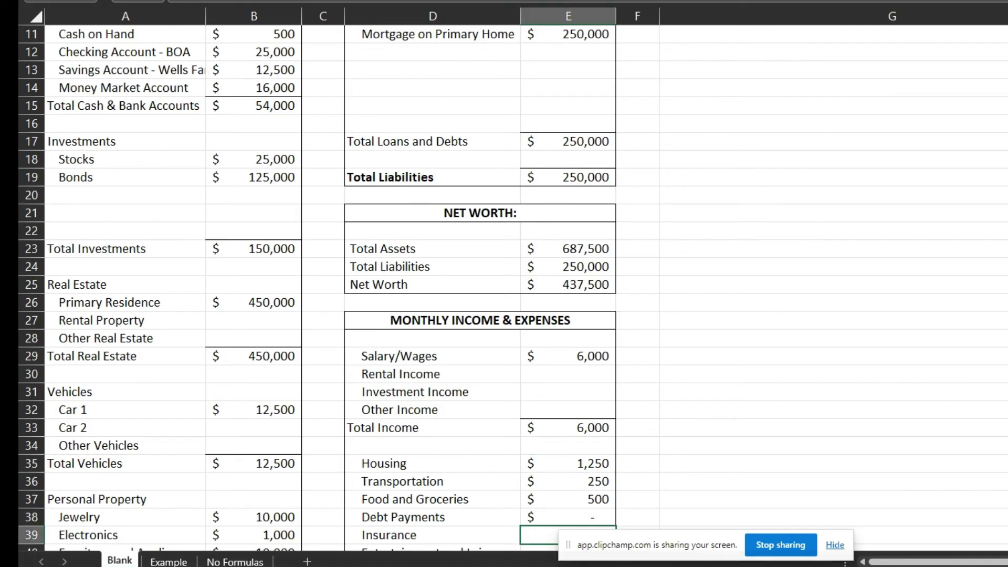
- Enter 0 for Insurance and 250 for Entertainment and Leisure in the monthly expenses
{"action": "scroll", "coordinate": [512, 288], "scroll_direction": "down", "scroll_amount": 2}
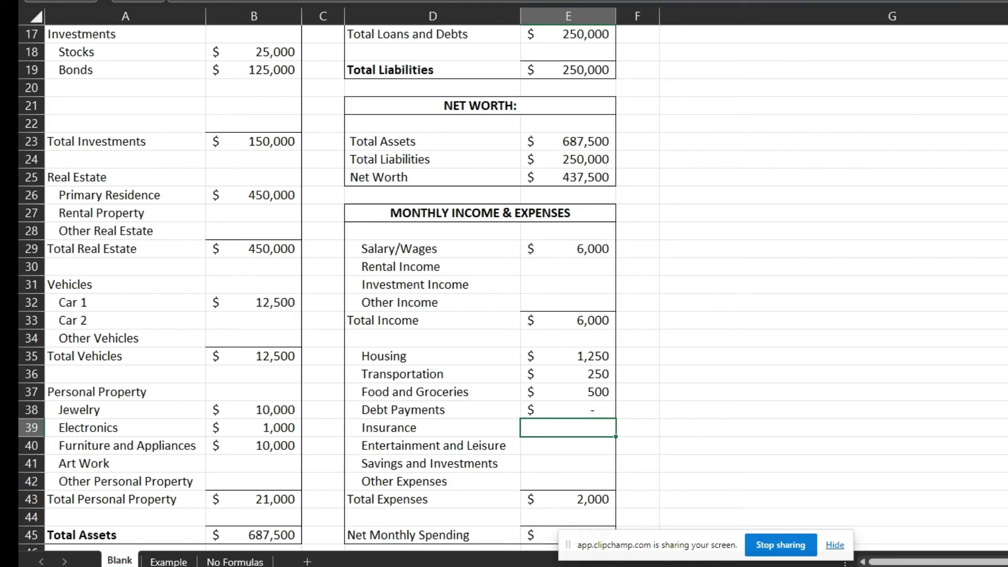
{"action": "key", "text": "Left"}
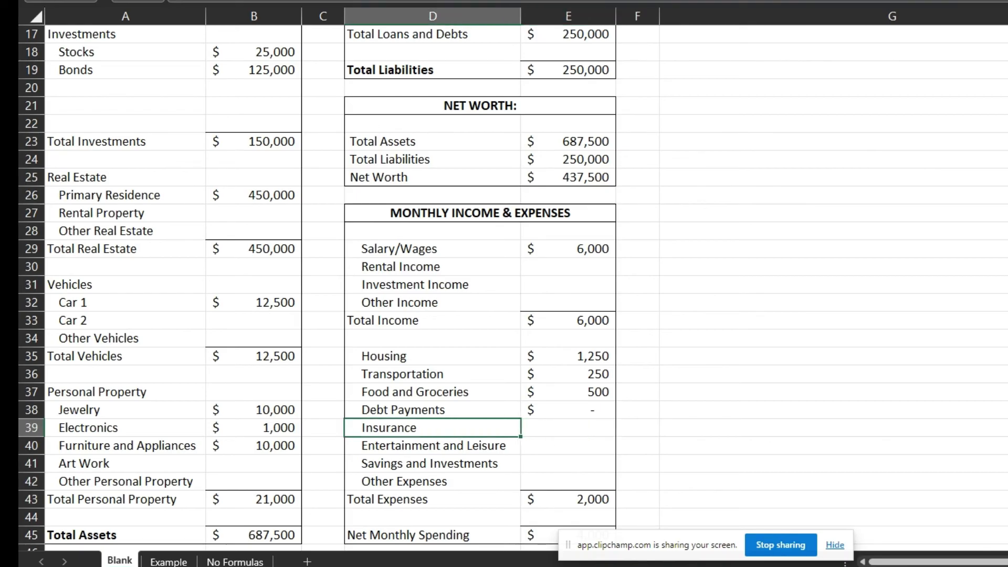
{"action": "left_click", "coordinate": [432, 356]}
{"action": "left_click", "coordinate": [432, 428]}
{"action": "left_click", "coordinate": [567, 248]}
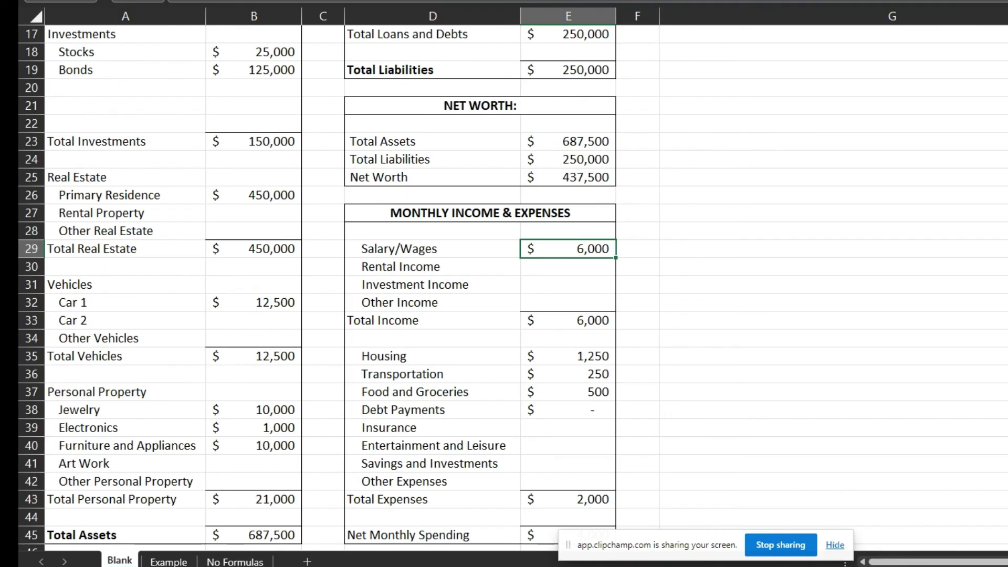
{"action": "left_click", "coordinate": [432, 427]}
{"action": "left_click", "coordinate": [568, 427]}
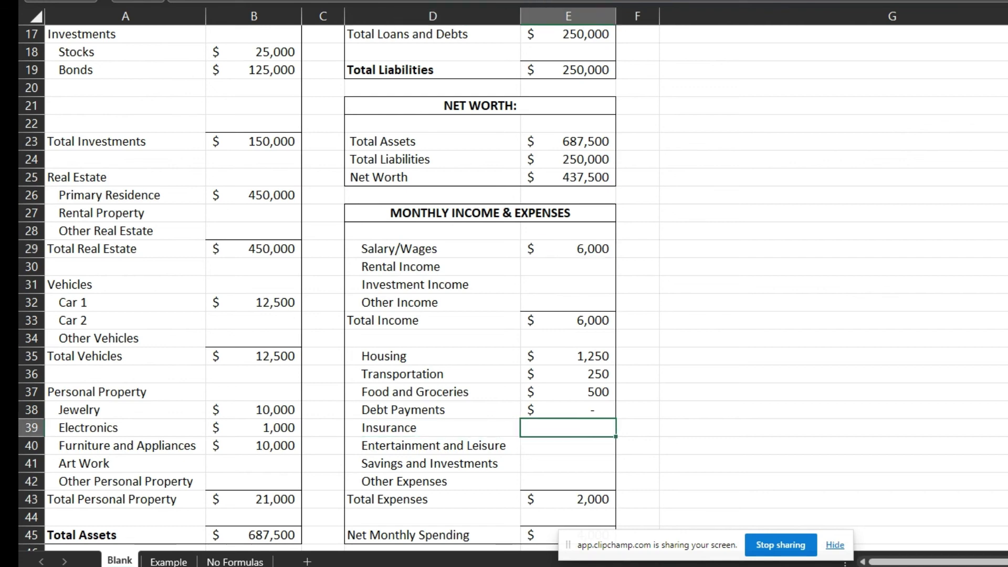
{"action": "left_click", "coordinate": [433, 446]}
{"action": "left_click", "coordinate": [433, 428]}
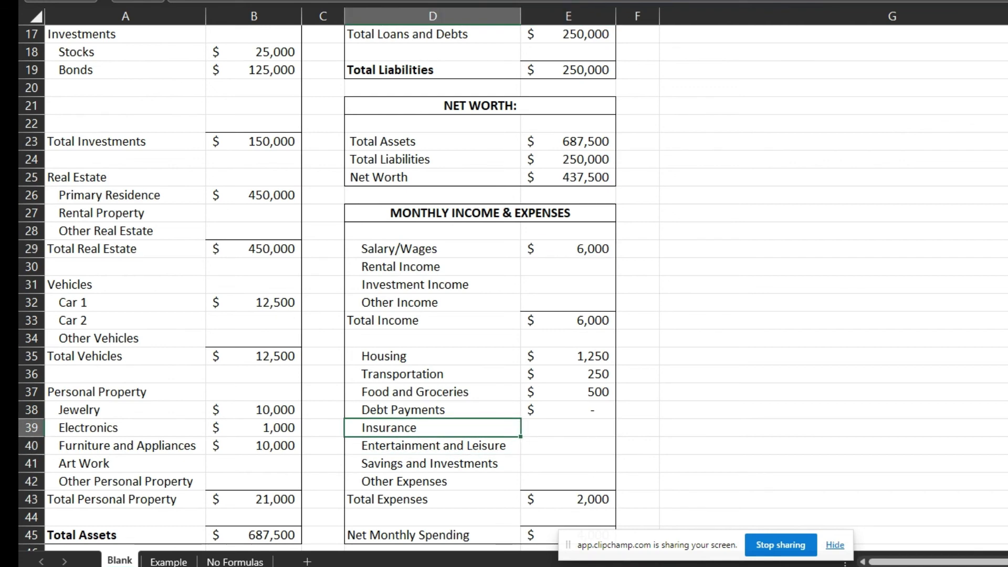
{"action": "left_click", "coordinate": [567, 428]}
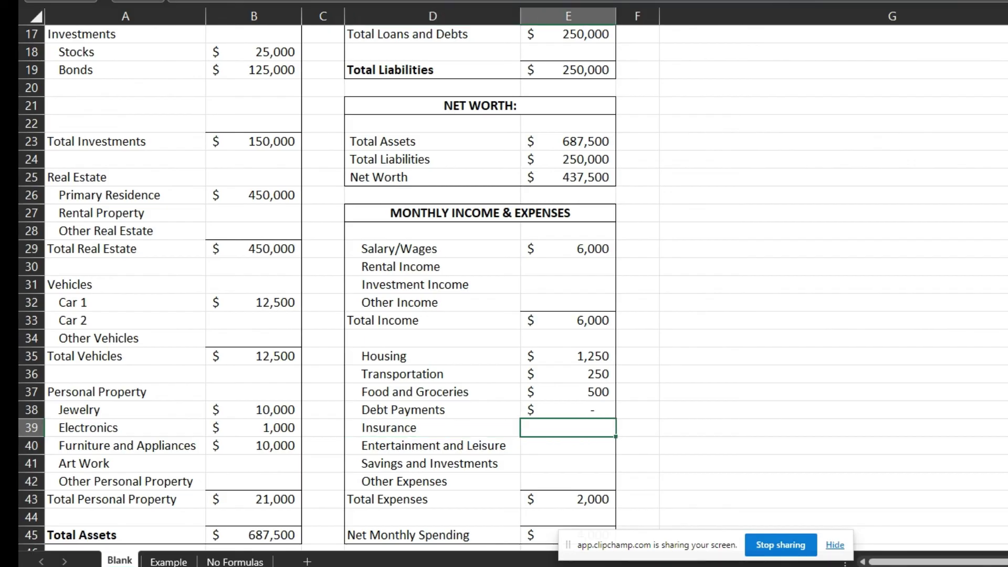
{"action": "type", "text": "0"}
{"action": "key", "text": "Return"}
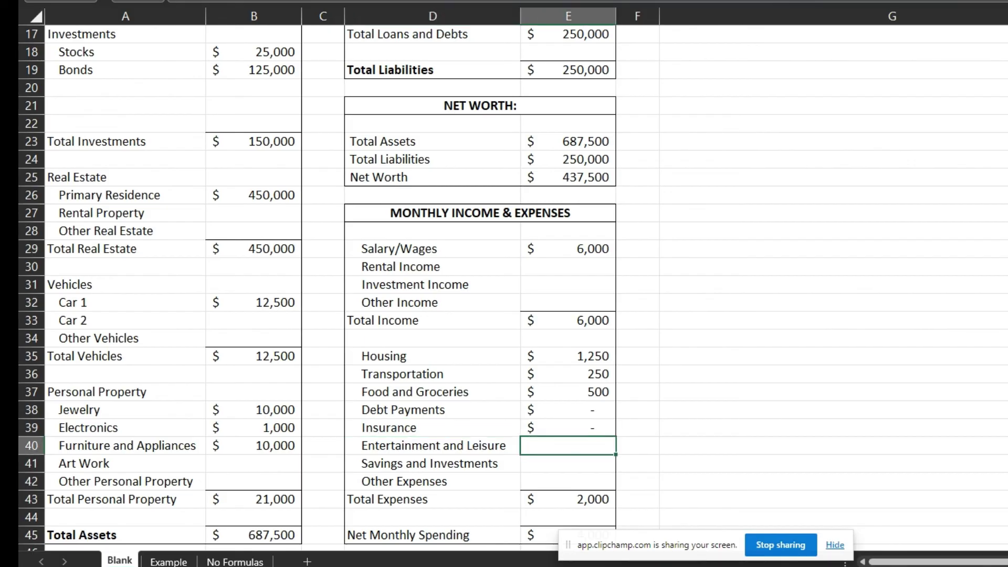
{"action": "type", "text": "250"}
{"action": "key", "text": "Return"}
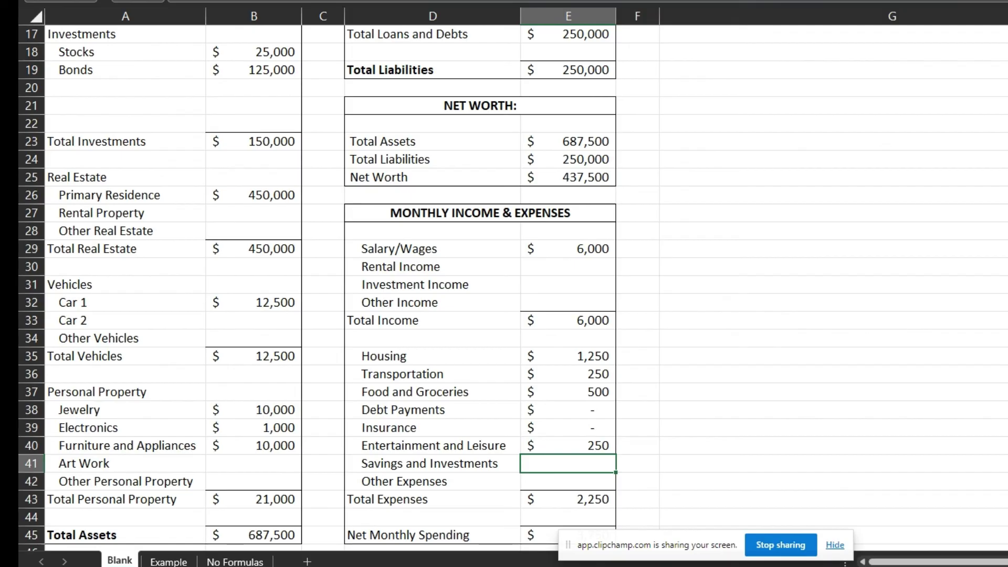
- Check the Net Monthly Spending figure and enter 1,500 as the monthly Other Expenses amount
{"action": "scroll", "coordinate": [568, 428], "scroll_direction": "down", "scroll_amount": 2}
{"action": "left_click", "coordinate": [568, 427]}
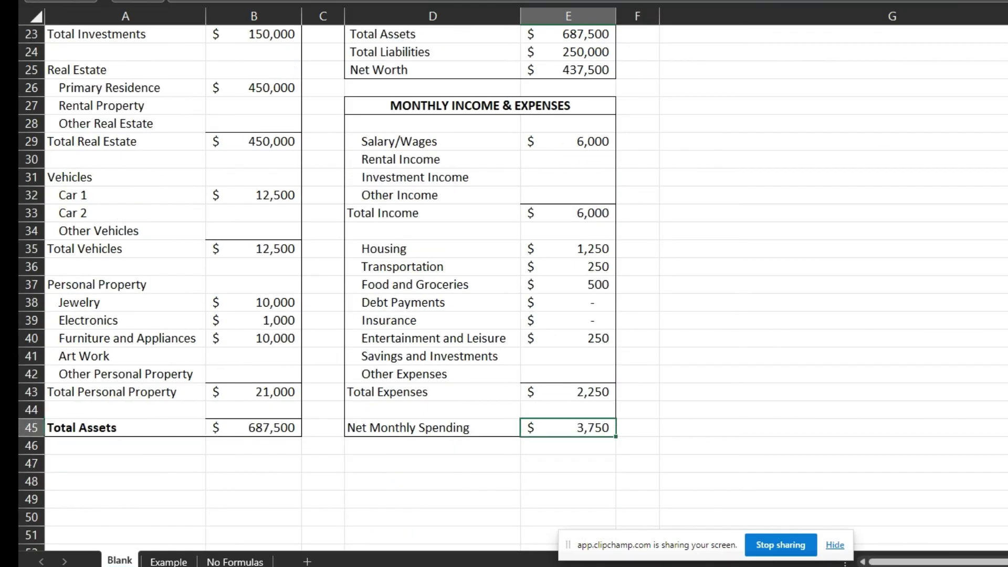
{"action": "left_click", "coordinate": [568, 356]}
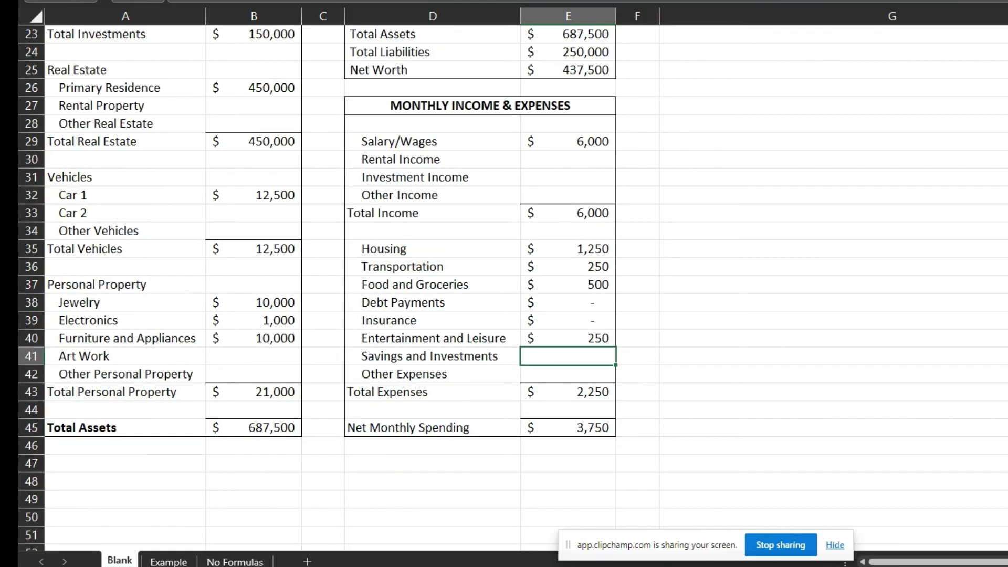
{"action": "left_click", "coordinate": [568, 428]}
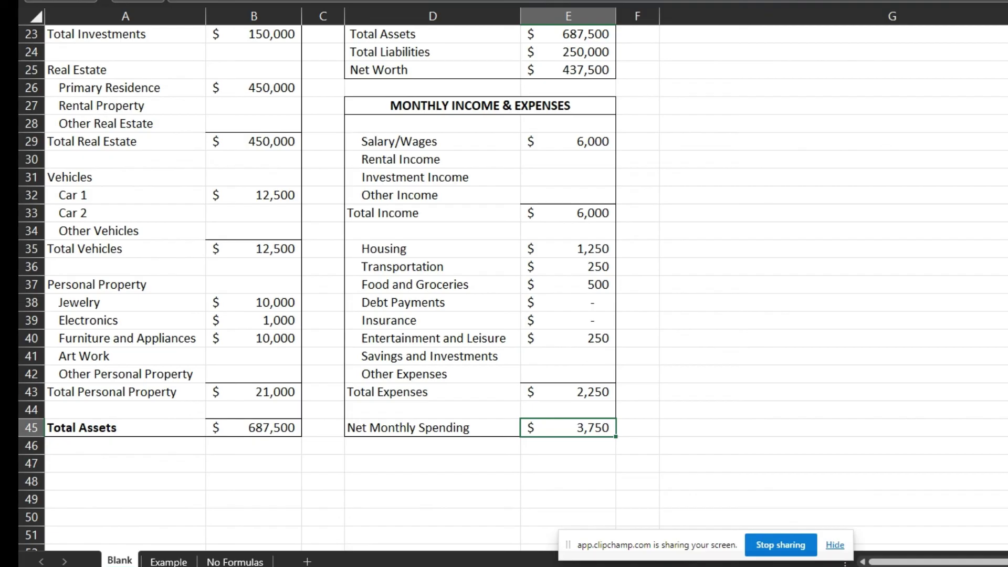
{"action": "left_click", "coordinate": [568, 356]}
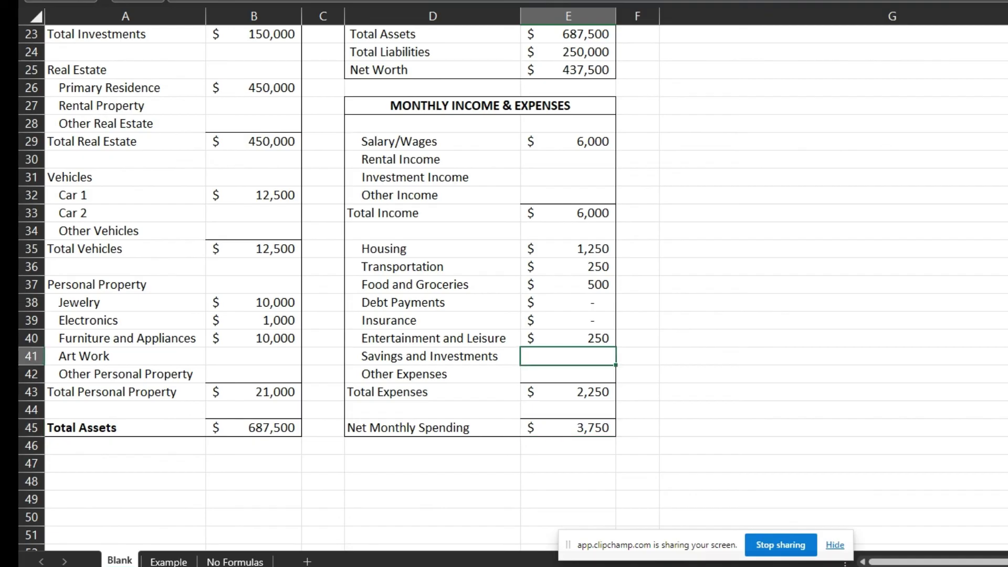
{"action": "left_click", "coordinate": [568, 374]}
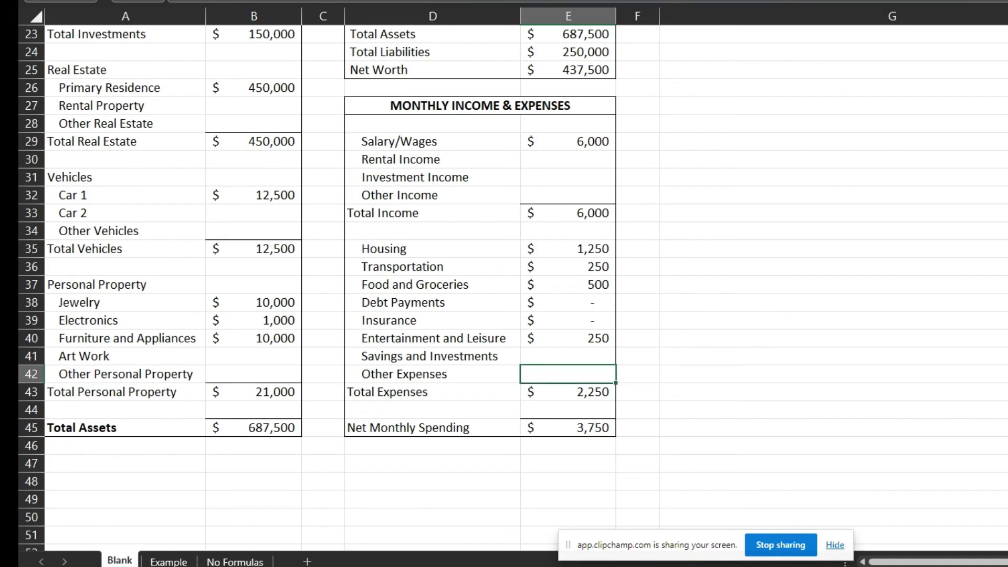
{"action": "type", "text": "1500"}
{"action": "key", "text": "Return"}
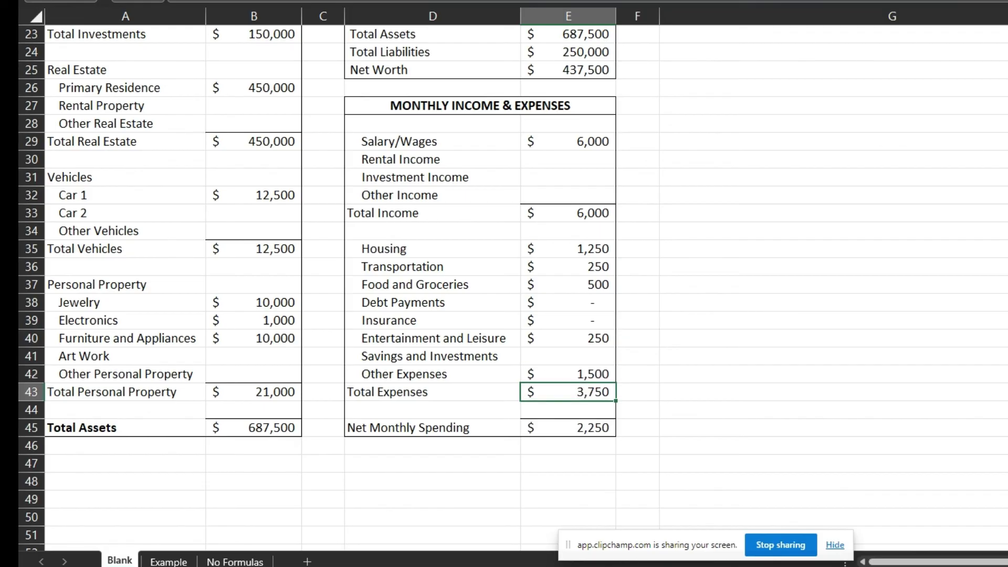
- Enter 2,250 as the monthly Savings and Investments amount
{"action": "key", "text": "Up"}
{"action": "key", "text": "Up"}
{"action": "type", "text": "2252"}
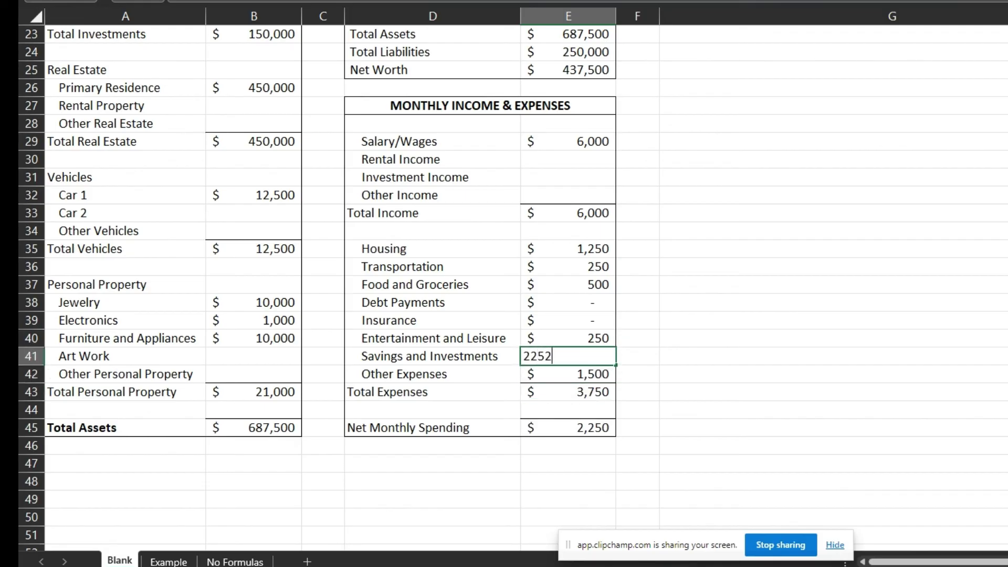
{"action": "key", "text": "BackSpace"}
{"action": "type", "text": "0"}
{"action": "key", "text": "Return"}
- Fill in the statement's As of Date as 8/31/2023
{"action": "scroll", "coordinate": [504, 283], "scroll_direction": "up", "scroll_amount": 8}
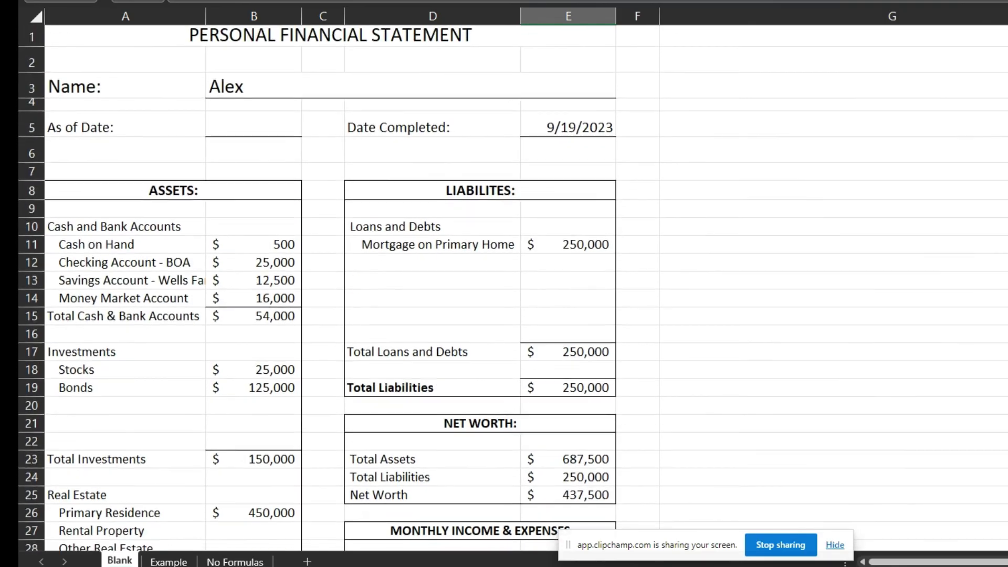
{"action": "left_click", "coordinate": [254, 128]}
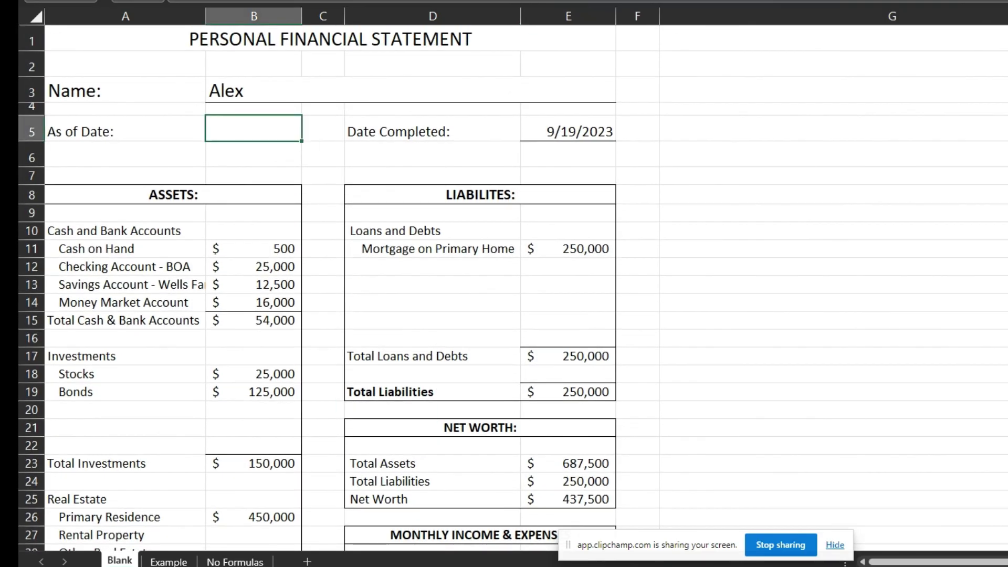
{"action": "type", "text": "8/31/23"}
{"action": "key", "text": "Return"}
{"action": "key", "text": "Up"}
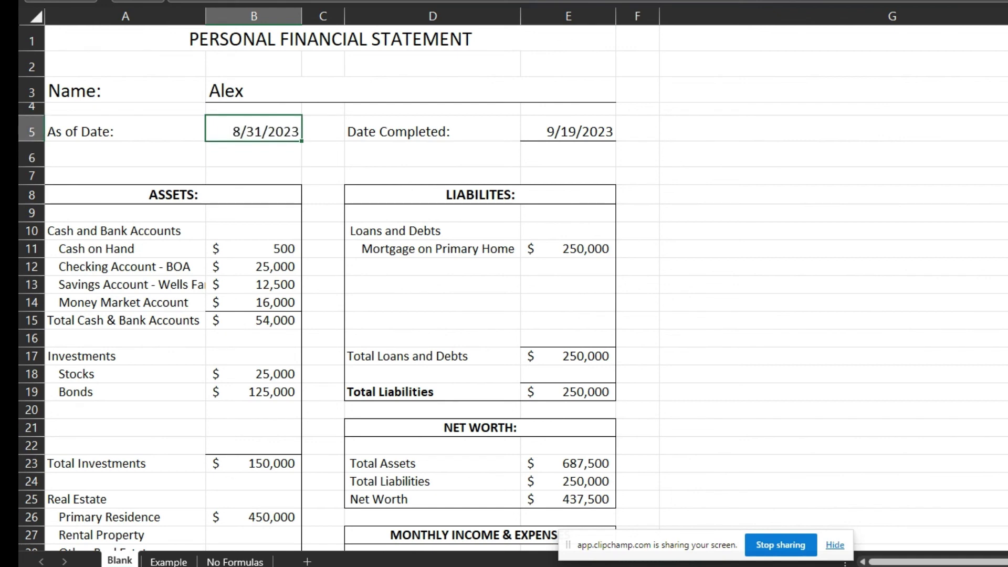
- Review the completed statement from the header dates through assets, liabilities and net worth to the monthly income and expenses
{"action": "scroll", "coordinate": [504, 284], "scroll_direction": "down", "scroll_amount": 7}
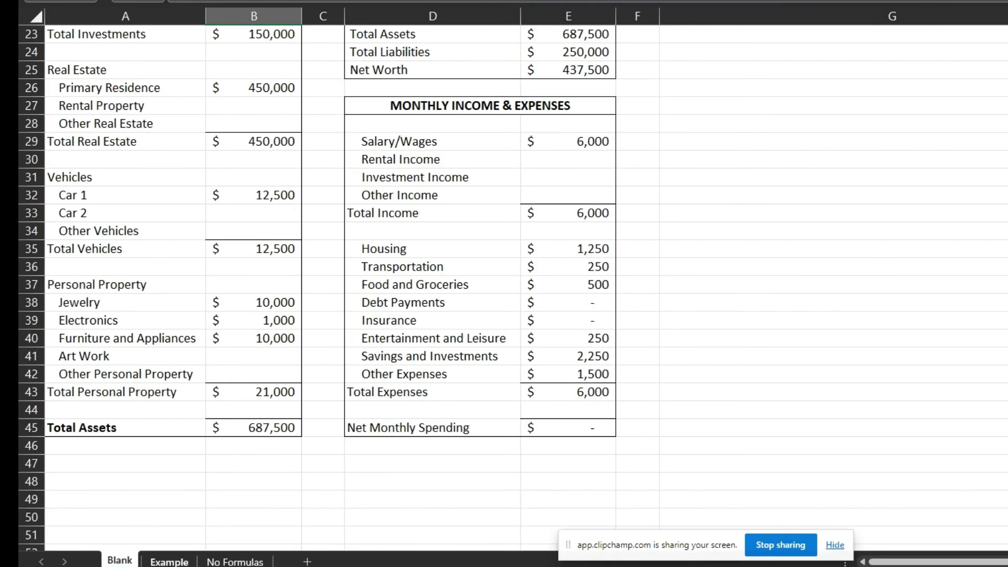
{"action": "scroll", "coordinate": [504, 284], "scroll_direction": "up", "scroll_amount": 7}
{"action": "left_click", "coordinate": [432, 355]}
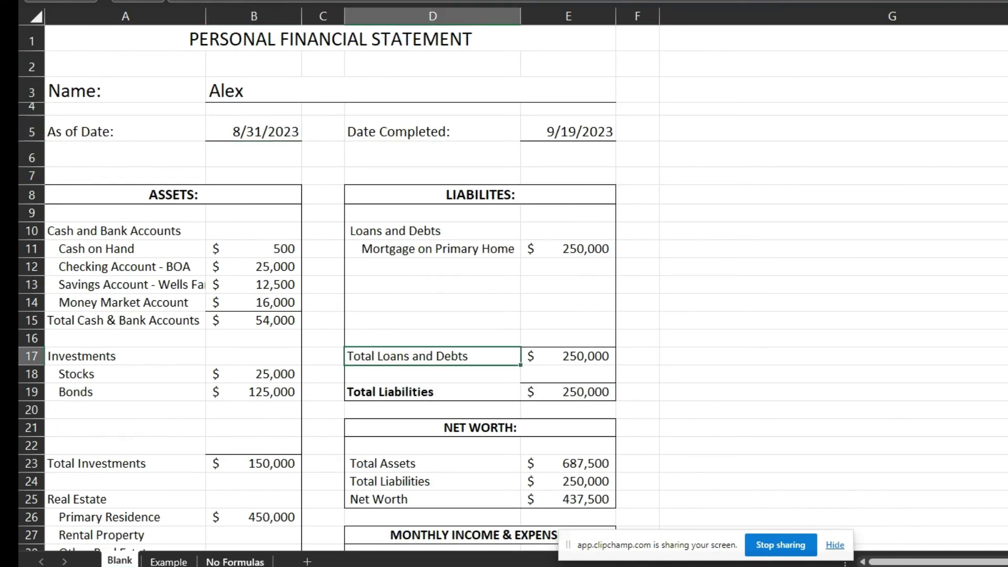
{"action": "scroll", "coordinate": [504, 283], "scroll_direction": "down", "scroll_amount": 4}
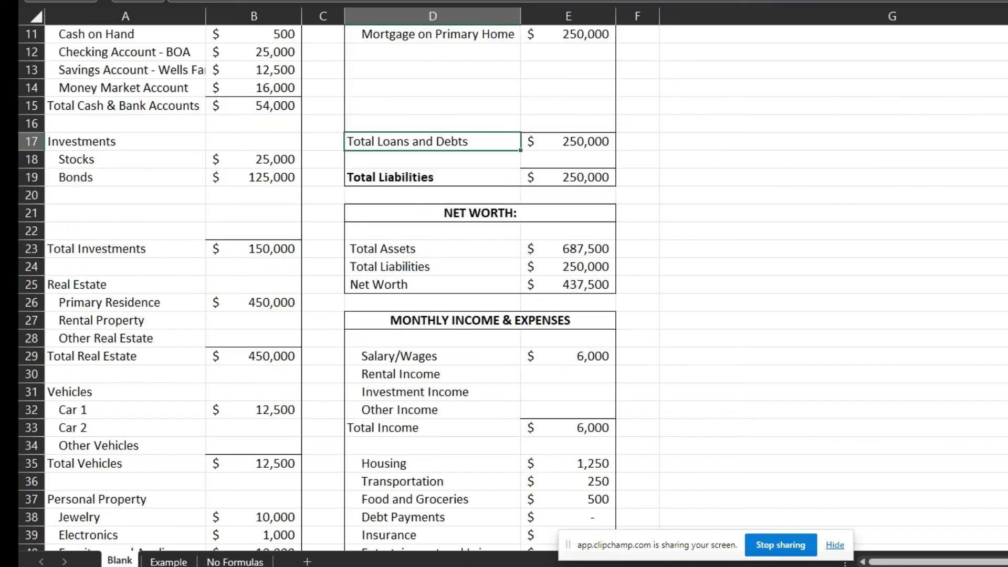
{"action": "scroll", "coordinate": [504, 284], "scroll_direction": "up", "scroll_amount": 4}
{"action": "scroll", "coordinate": [504, 284], "scroll_direction": "down", "scroll_amount": 7}
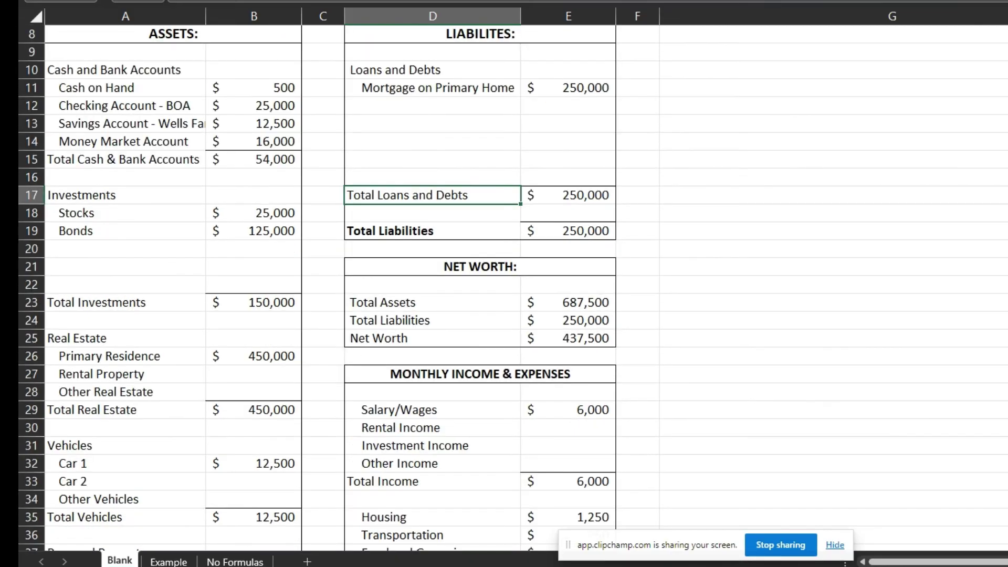
{"action": "scroll", "coordinate": [504, 283], "scroll_direction": "up", "scroll_amount": 7}
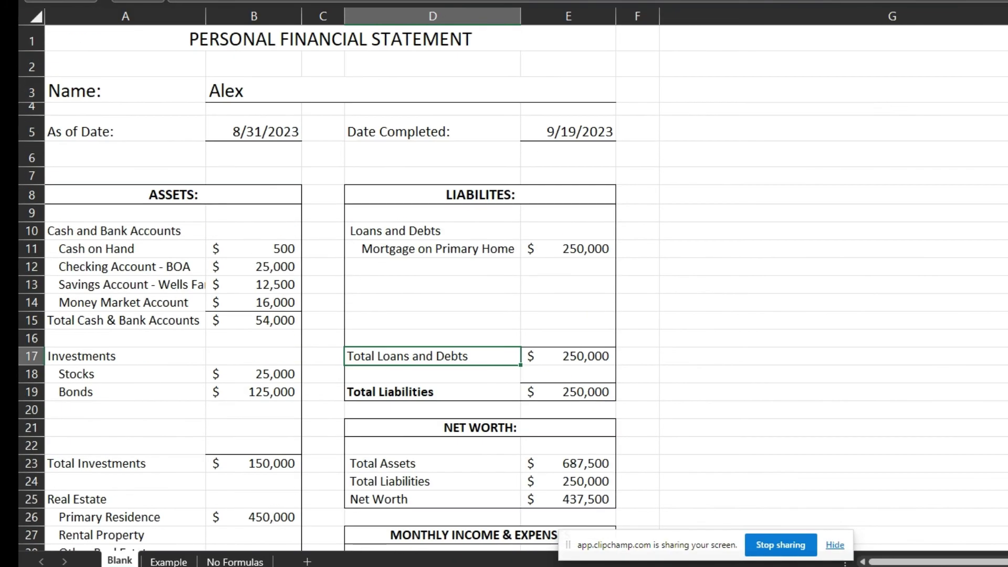